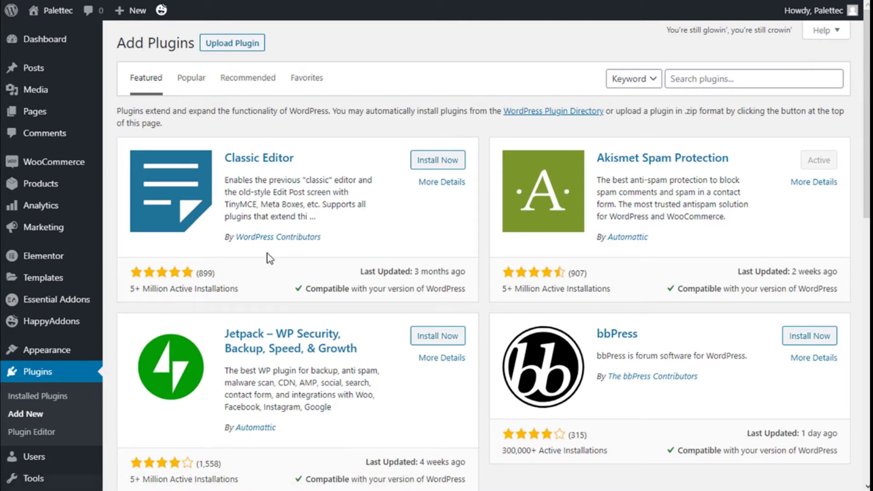
- Search the plugin directory for "ivory search", and install and activate the Ivory Search – WordPress Search Plugin
{"action": "mouse_move", "coordinate": [47, 358]}
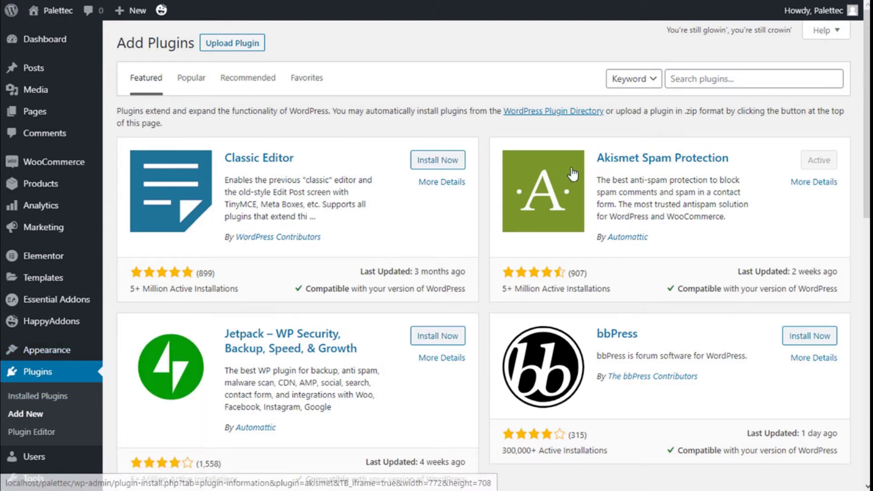
{"action": "left_click", "coordinate": [704, 82]}
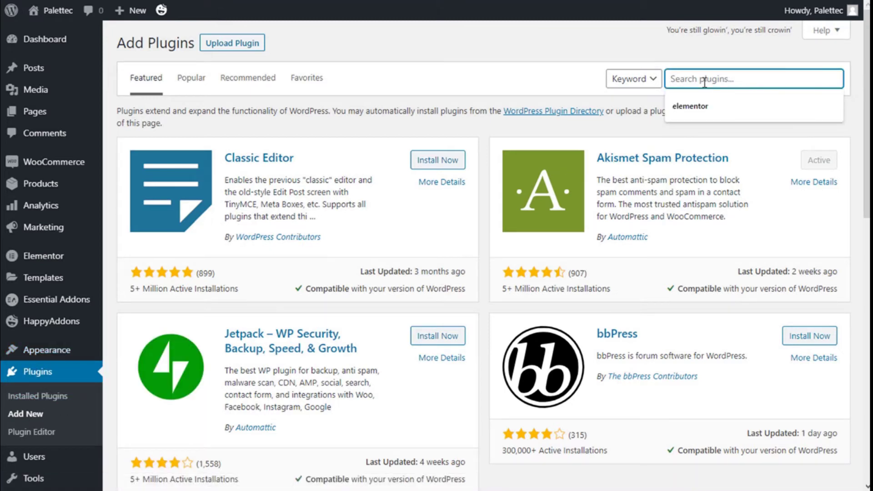
{"action": "type", "text": "ivory sear"}
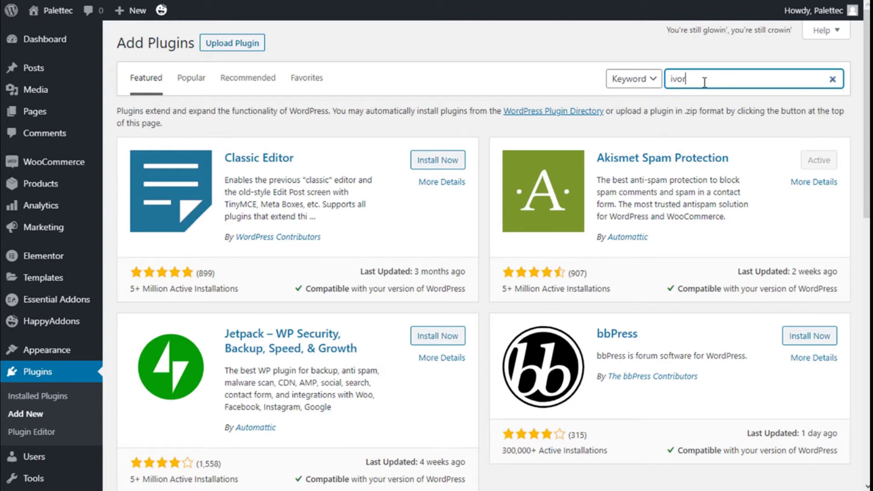
{"action": "type", "text": "ch"}
{"action": "scroll", "coordinate": [700, 117], "scroll_direction": "down", "scroll_amount": 2}
{"action": "scroll", "coordinate": [370, 204], "scroll_direction": "up", "scroll_amount": 2}
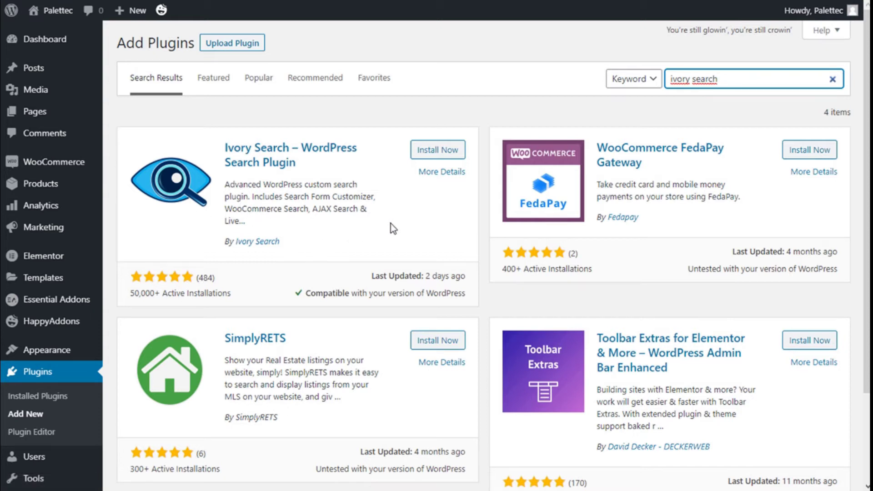
{"action": "left_click", "coordinate": [421, 150]}
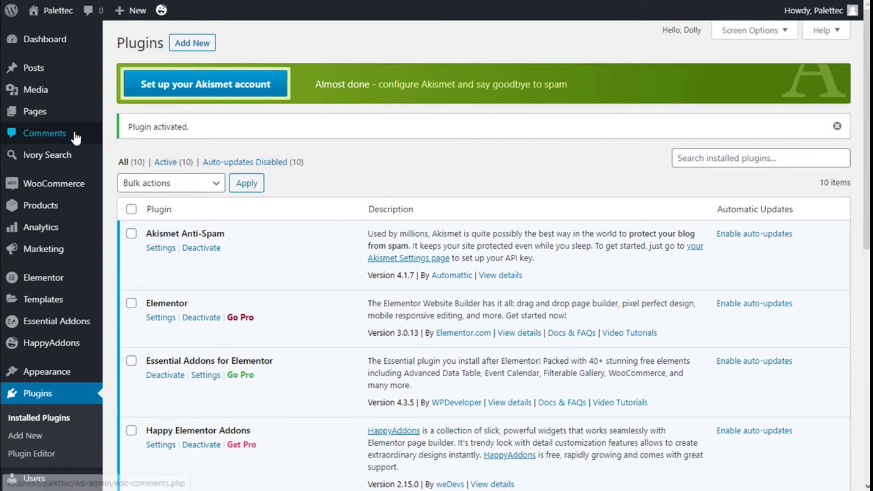
- Add a new Ivory Search form and title it "Form 1"
{"action": "mouse_move", "coordinate": [48, 157]}
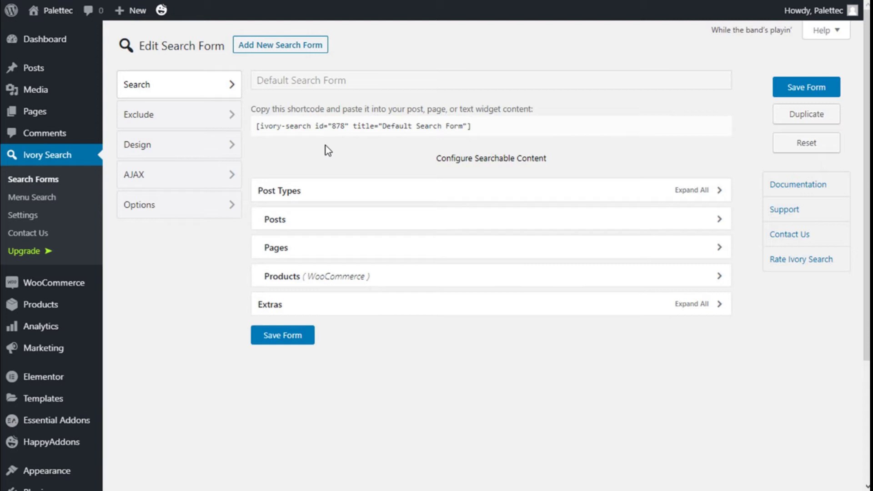
{"action": "left_click", "coordinate": [273, 49]}
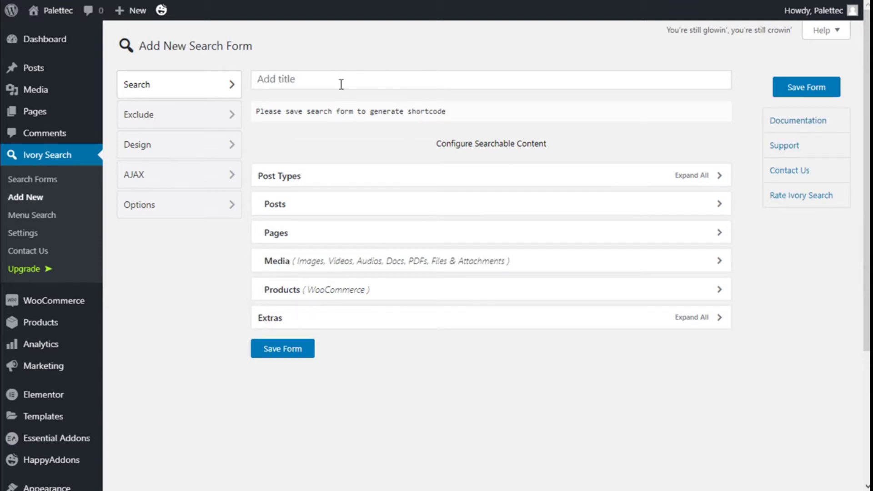
{"action": "type", "text": "Form 1"}
- Examine which post types can be selected for the form's search, leaving the selection as it is
{"action": "scroll", "coordinate": [343, 86], "scroll_direction": "down", "scroll_amount": 2}
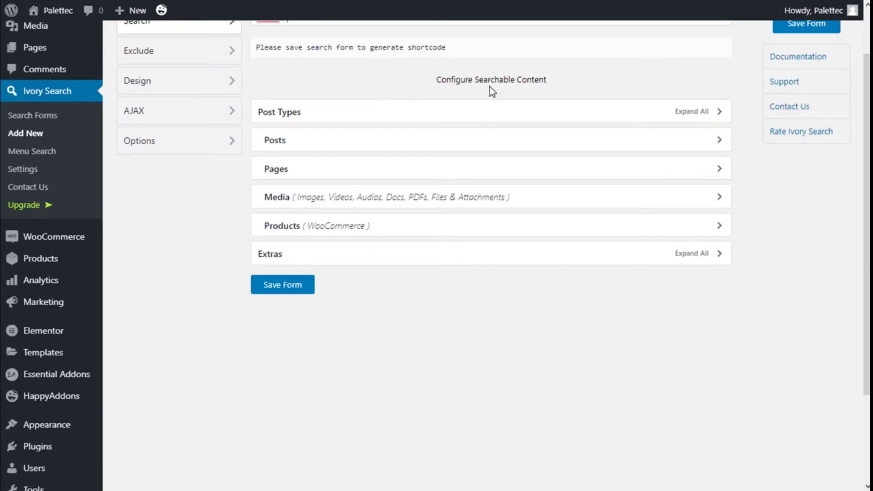
{"action": "left_click", "coordinate": [378, 117]}
{"action": "left_click", "coordinate": [345, 173]}
{"action": "scroll", "coordinate": [398, 128], "scroll_direction": "up", "scroll_amount": 2}
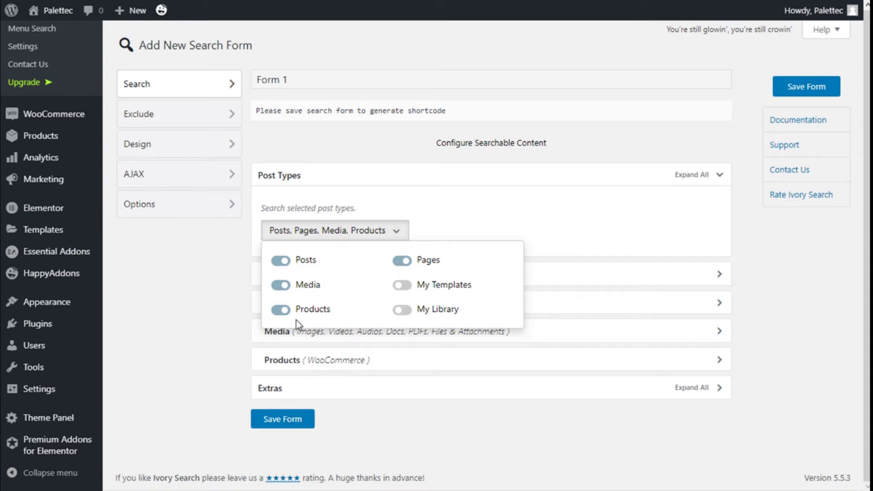
{"action": "left_click", "coordinate": [402, 209]}
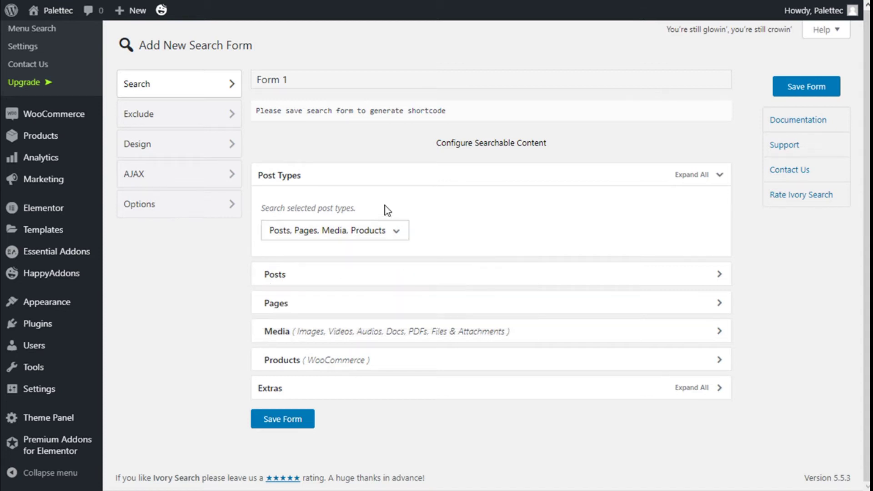
{"action": "left_click", "coordinate": [313, 177]}
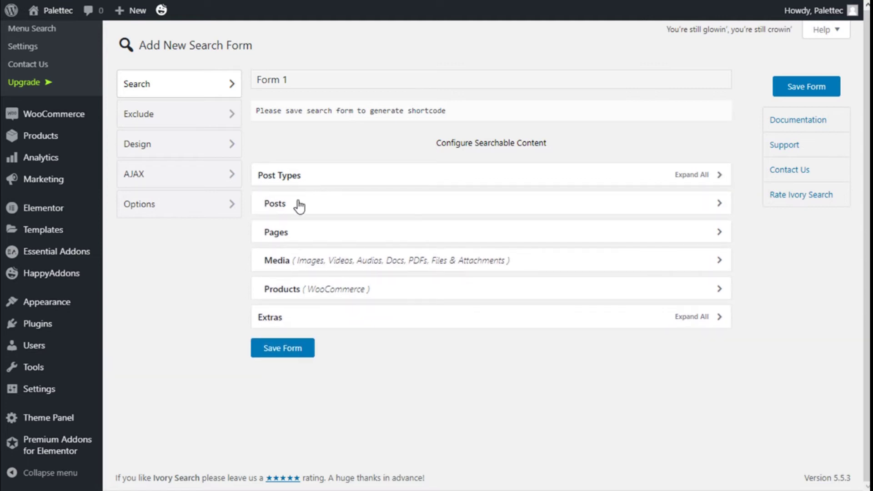
- Try restricting the Posts search to only selected posts, and switch back to searching all posts
{"action": "left_click", "coordinate": [299, 206]}
{"action": "scroll", "coordinate": [377, 173], "scroll_direction": "down", "scroll_amount": 1}
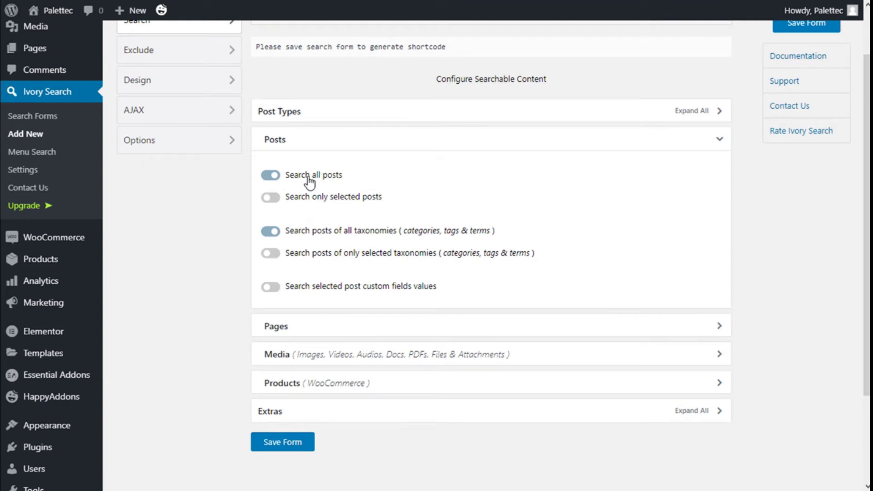
{"action": "left_click", "coordinate": [271, 198]}
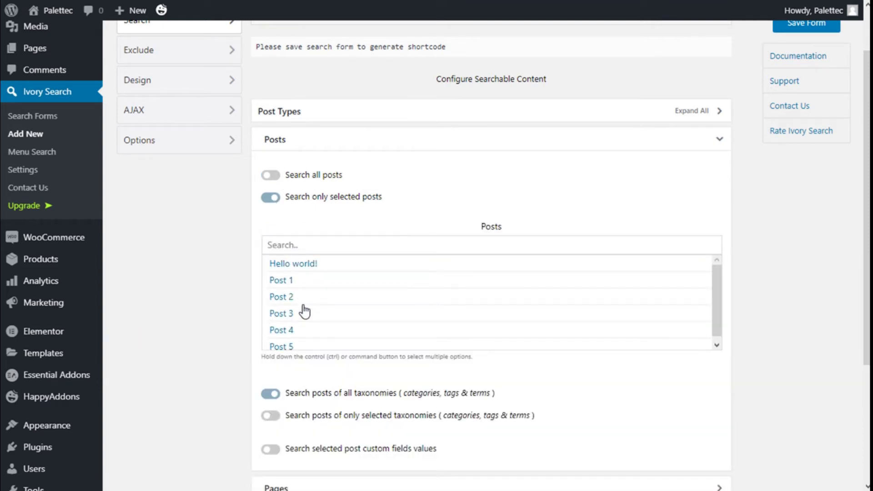
{"action": "scroll", "coordinate": [335, 319], "scroll_direction": "down", "scroll_amount": 4}
{"action": "scroll", "coordinate": [336, 299], "scroll_direction": "up", "scroll_amount": 2}
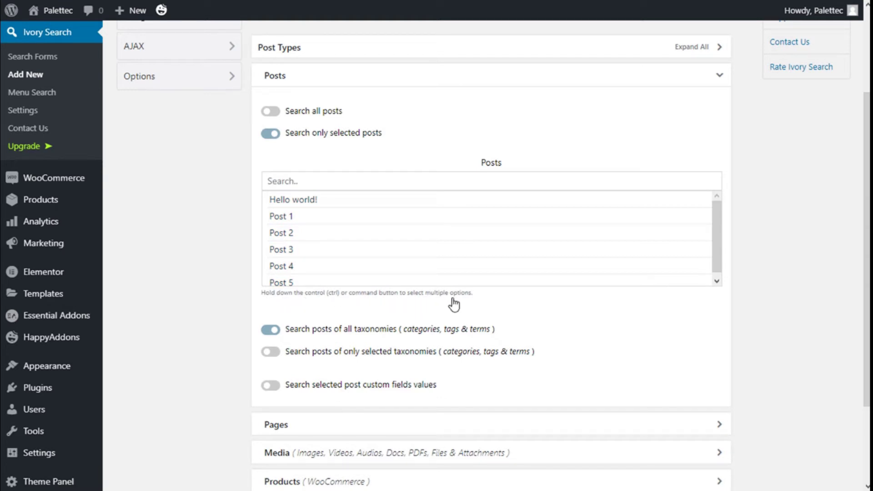
{"action": "left_click", "coordinate": [292, 115]}
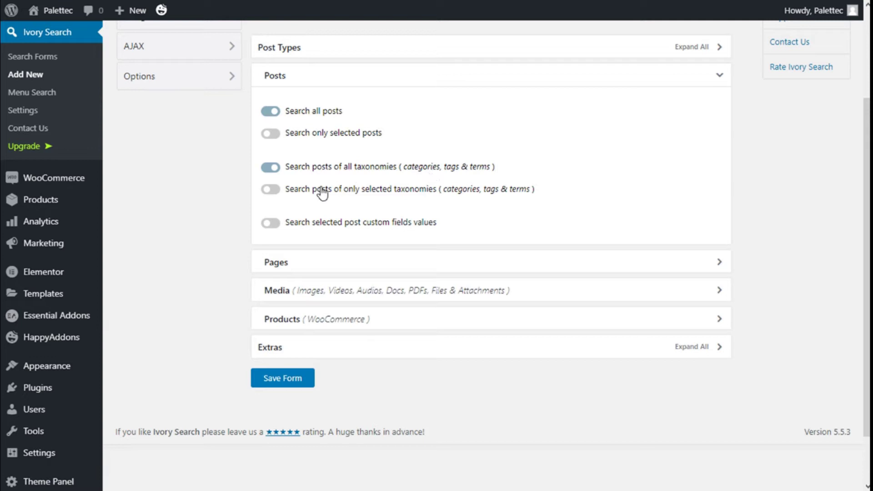
- Try the selected-taxonomies and custom field values options for posts, and restore all taxonomies with custom fields off
{"action": "left_click", "coordinate": [271, 190]}
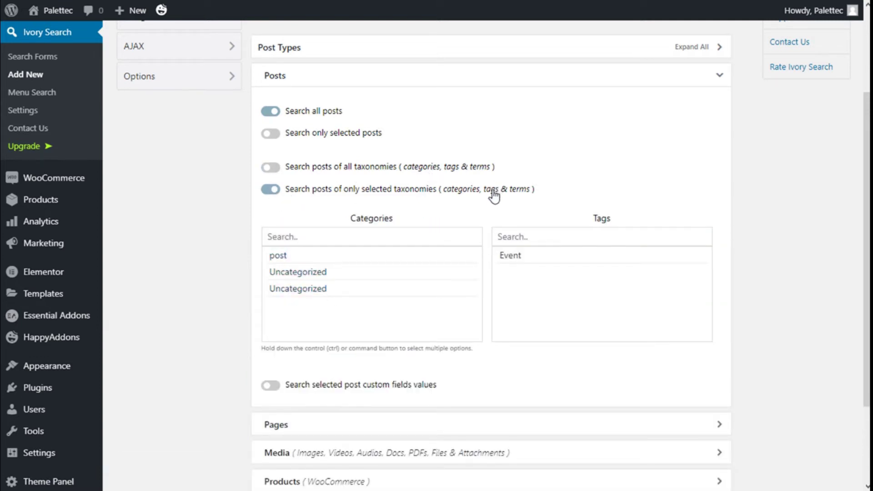
{"action": "left_click", "coordinate": [271, 167]}
{"action": "scroll", "coordinate": [431, 127], "scroll_direction": "up", "scroll_amount": 1}
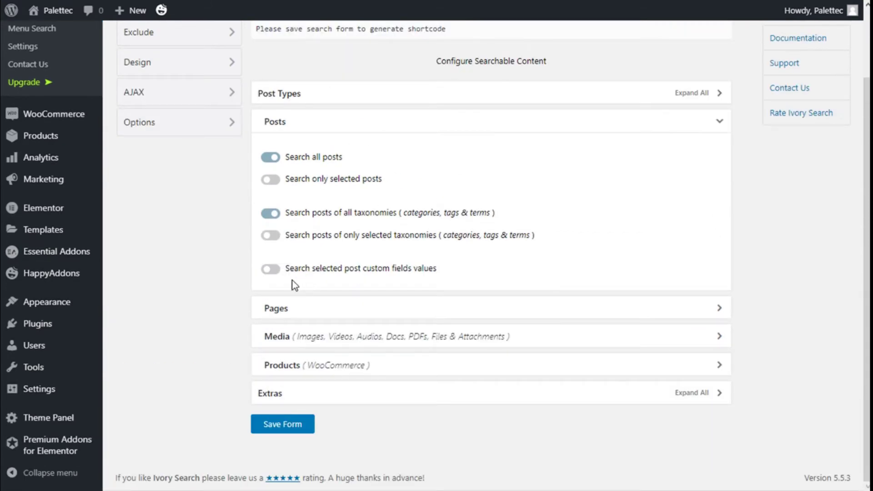
{"action": "left_click", "coordinate": [271, 269]}
{"action": "scroll", "coordinate": [291, 273], "scroll_direction": "down", "scroll_amount": 2}
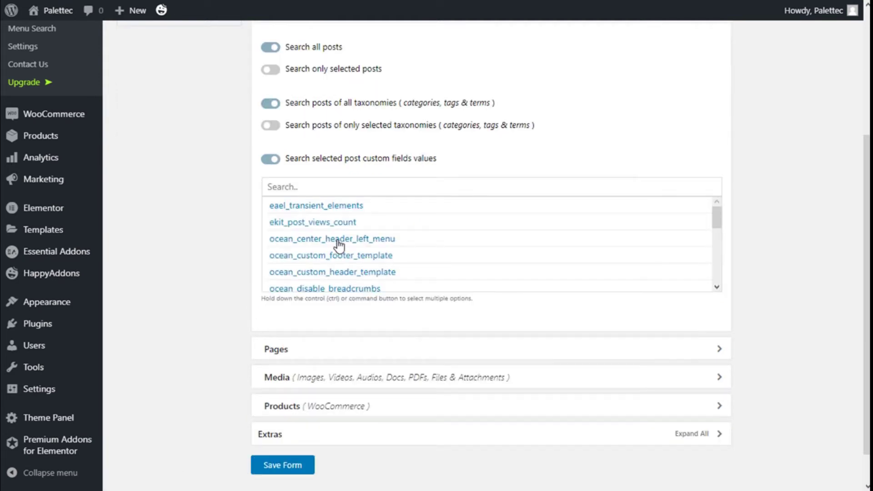
{"action": "left_click", "coordinate": [274, 160]}
{"action": "left_click", "coordinate": [309, 133]}
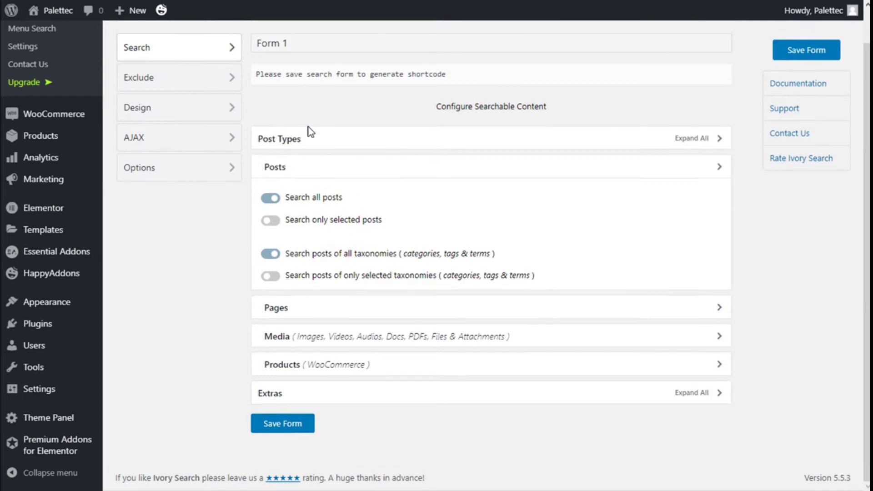
- Try the selected-pages and page custom field values options, and restore searching all pages with custom fields off
{"action": "left_click", "coordinate": [303, 229]}
{"action": "scroll", "coordinate": [384, 172], "scroll_direction": "down", "scroll_amount": 2}
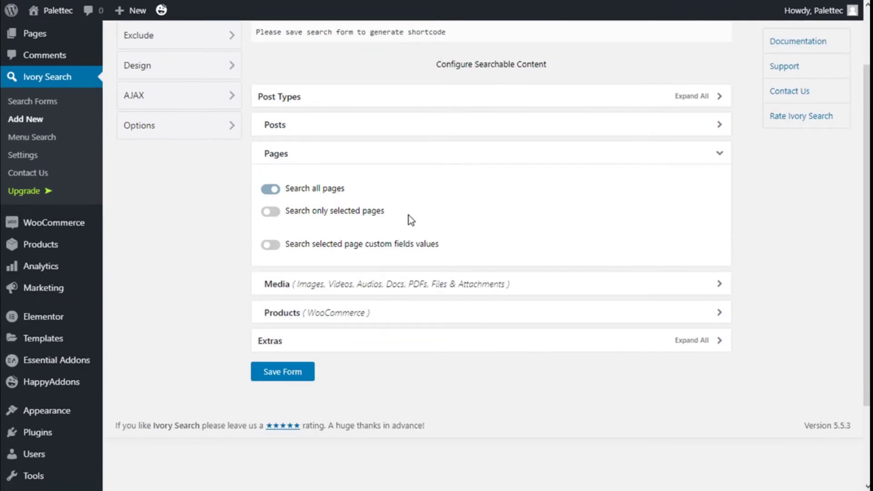
{"action": "left_click", "coordinate": [271, 211]}
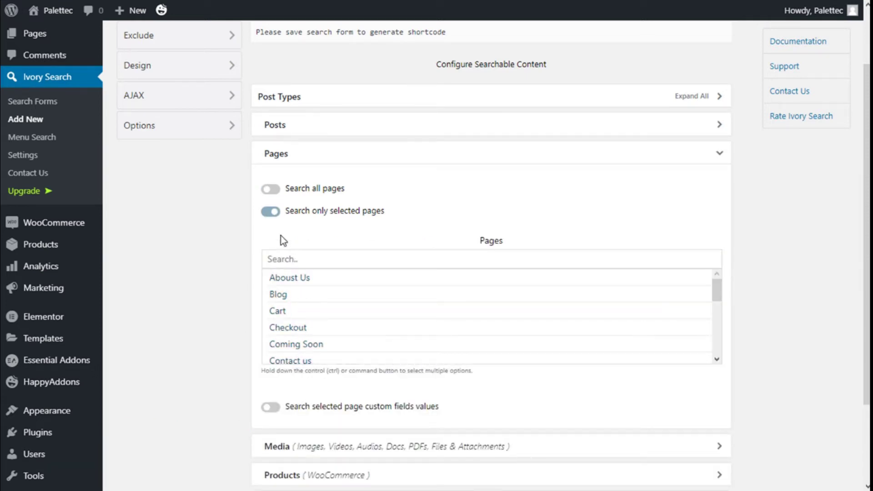
{"action": "left_click", "coordinate": [275, 189]}
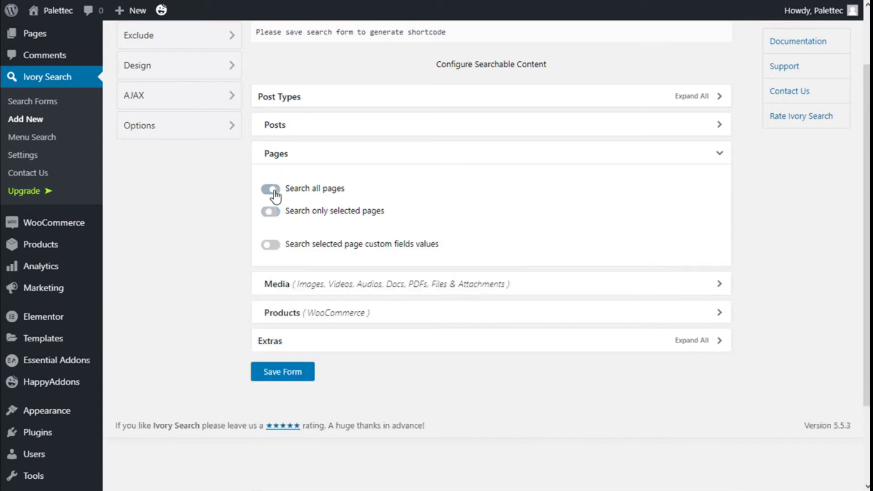
{"action": "left_click", "coordinate": [275, 251]}
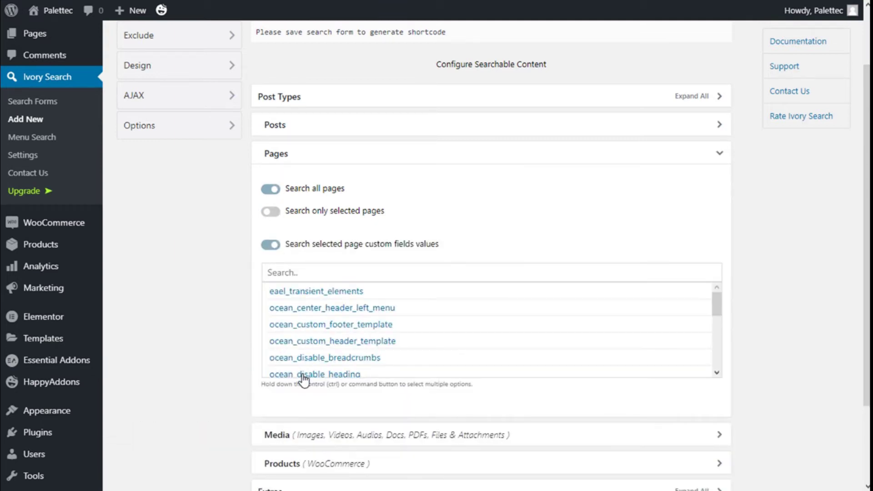
{"action": "left_click", "coordinate": [275, 250]}
- Try restricting the Media search to only selected media, and switch back to searching all media
{"action": "scroll", "coordinate": [313, 218], "scroll_direction": "down", "scroll_amount": 3}
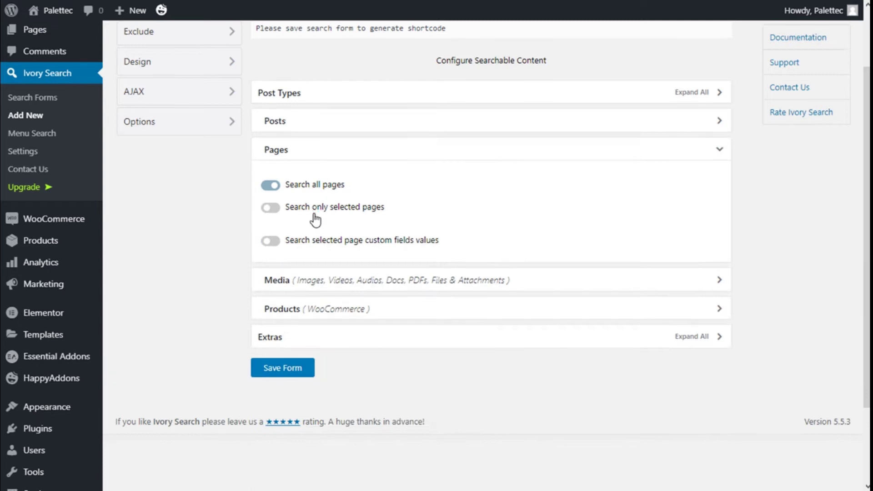
{"action": "left_click", "coordinate": [292, 223]}
{"action": "scroll", "coordinate": [403, 191], "scroll_direction": "down", "scroll_amount": 2}
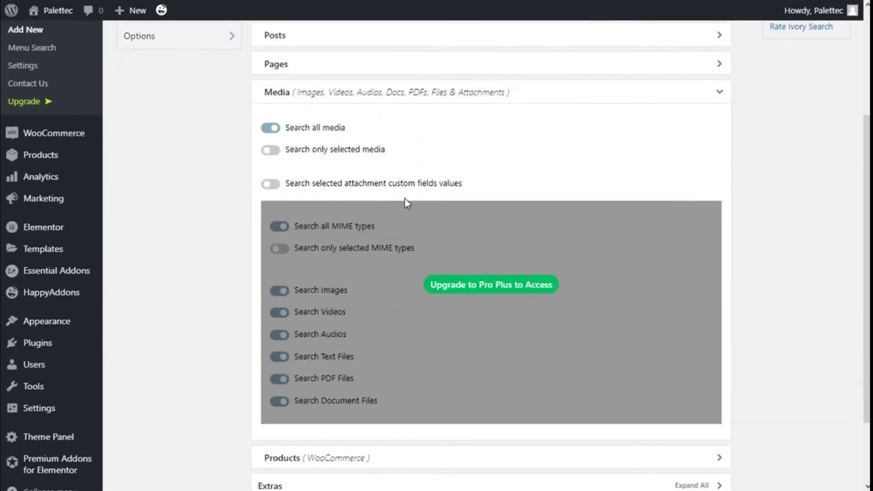
{"action": "left_click", "coordinate": [272, 150]}
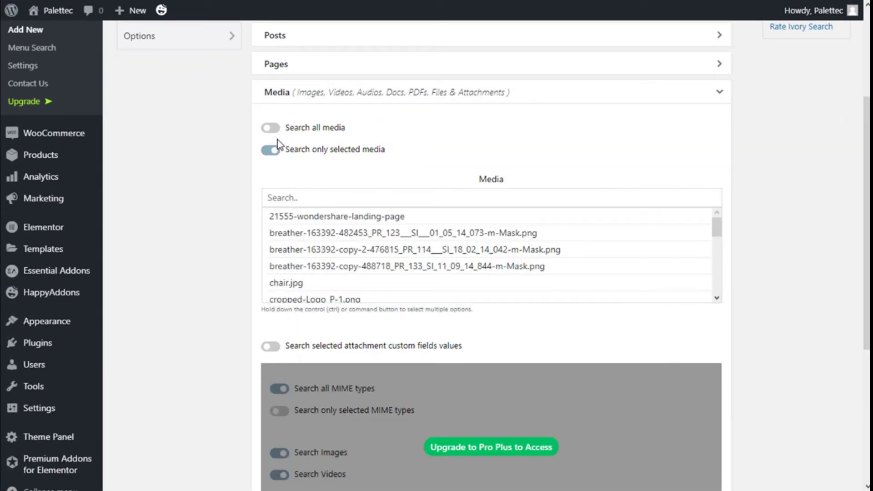
{"action": "left_click", "coordinate": [270, 128]}
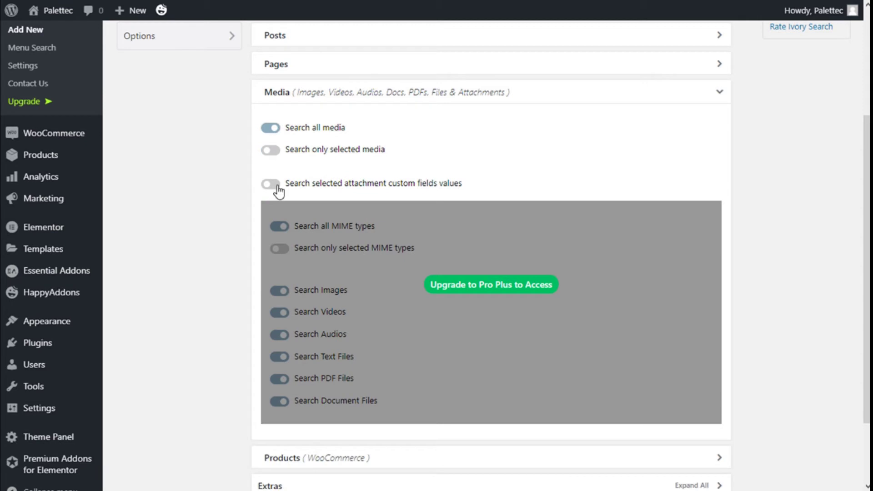
- Try searching attachment custom field values together with only selected media, and restore the all-media search with custom fields off
{"action": "left_click", "coordinate": [271, 184]}
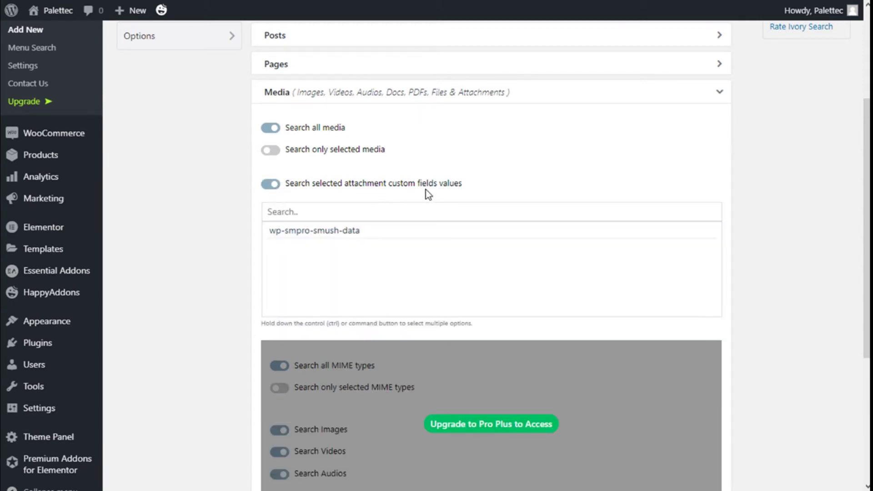
{"action": "left_click", "coordinate": [271, 149]}
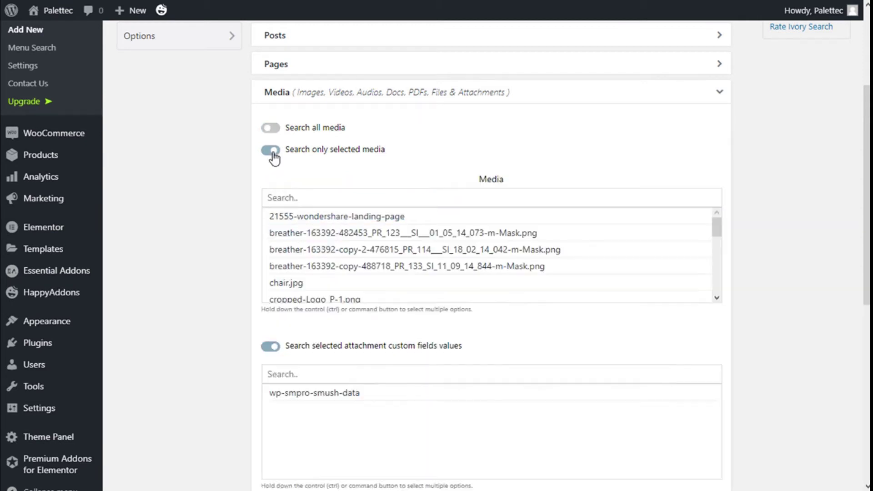
{"action": "left_click", "coordinate": [271, 128]}
{"action": "left_click", "coordinate": [271, 184]}
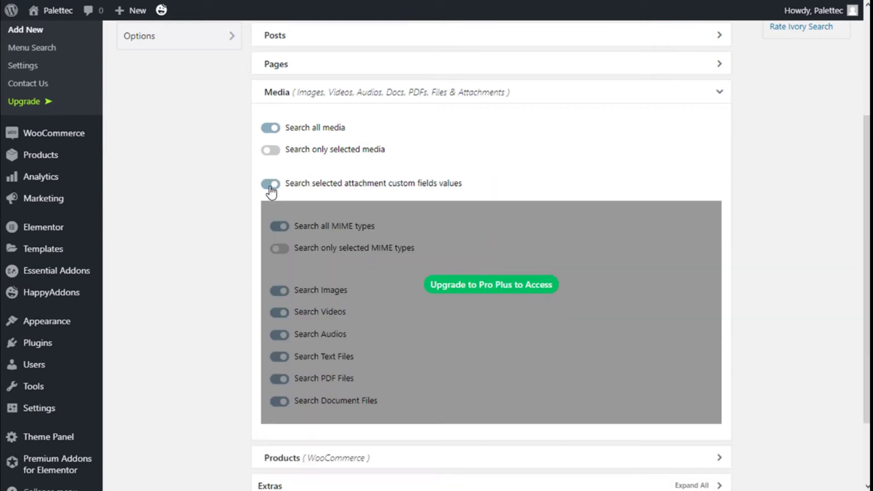
{"action": "scroll", "coordinate": [468, 252], "scroll_direction": "down", "scroll_amount": 2}
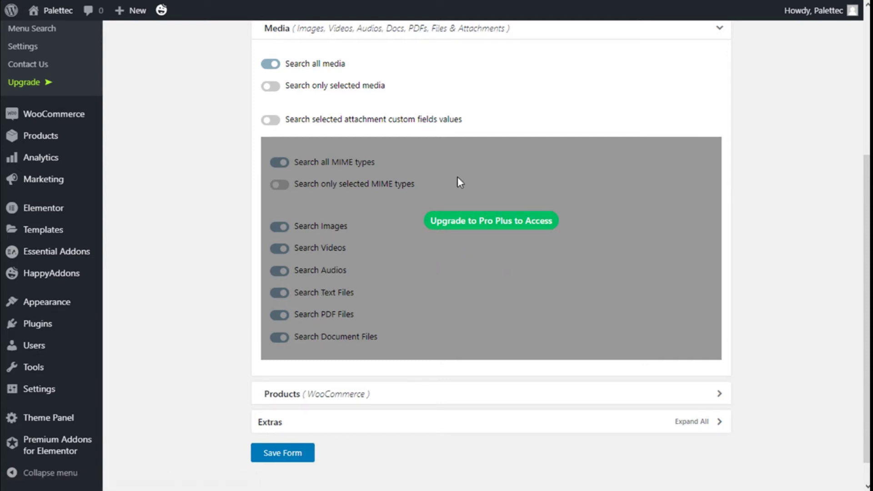
{"action": "scroll", "coordinate": [322, 172], "scroll_direction": "up", "scroll_amount": 3}
{"action": "left_click", "coordinate": [322, 162]}
- Try restricting the WooCommerce Products search to only selected products, and switch back to searching all products
{"action": "scroll", "coordinate": [323, 157], "scroll_direction": "down", "scroll_amount": 2}
{"action": "scroll", "coordinate": [314, 127], "scroll_direction": "up", "scroll_amount": 4}
{"action": "scroll", "coordinate": [298, 102], "scroll_direction": "down", "scroll_amount": 2}
{"action": "left_click", "coordinate": [284, 230]}
{"action": "scroll", "coordinate": [362, 171], "scroll_direction": "down", "scroll_amount": 1}
{"action": "scroll", "coordinate": [362, 172], "scroll_direction": "down", "scroll_amount": 2}
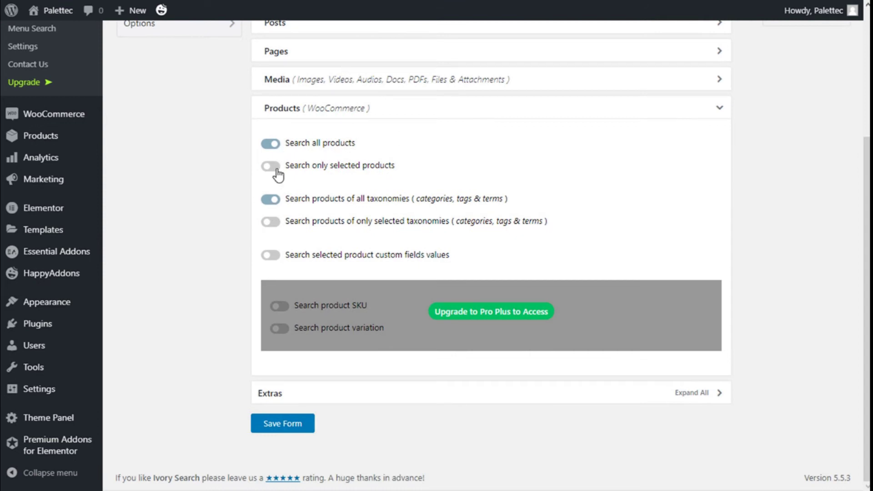
{"action": "left_click", "coordinate": [272, 166]}
{"action": "left_click", "coordinate": [271, 143]}
- Try the selected-taxonomies and custom field values options for products, and restore all taxonomies with custom fields off
{"action": "left_click", "coordinate": [270, 222]}
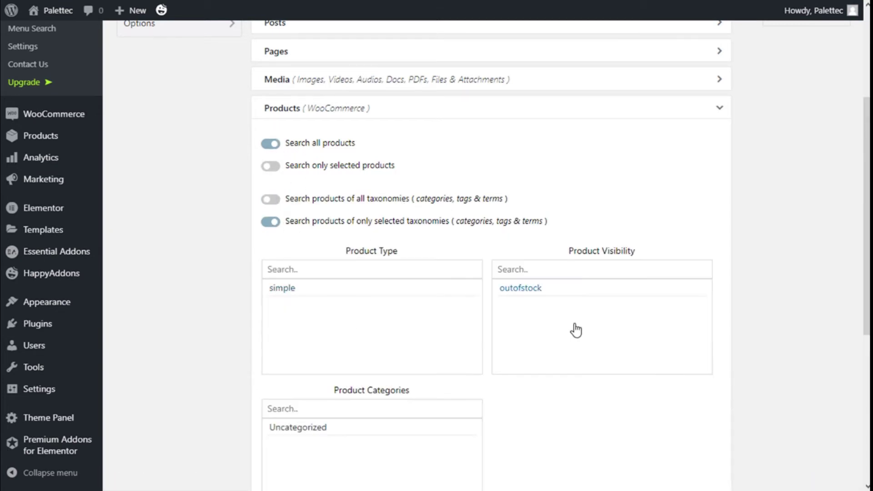
{"action": "left_click", "coordinate": [263, 201]}
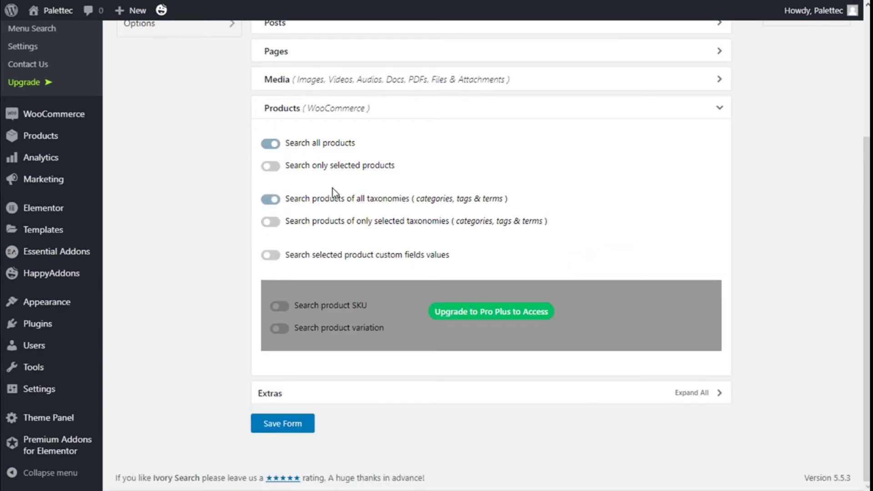
{"action": "left_click", "coordinate": [273, 256]}
{"action": "left_click", "coordinate": [272, 256]}
{"action": "scroll", "coordinate": [297, 257], "scroll_direction": "up", "scroll_amount": 3}
{"action": "left_click", "coordinate": [299, 237]}
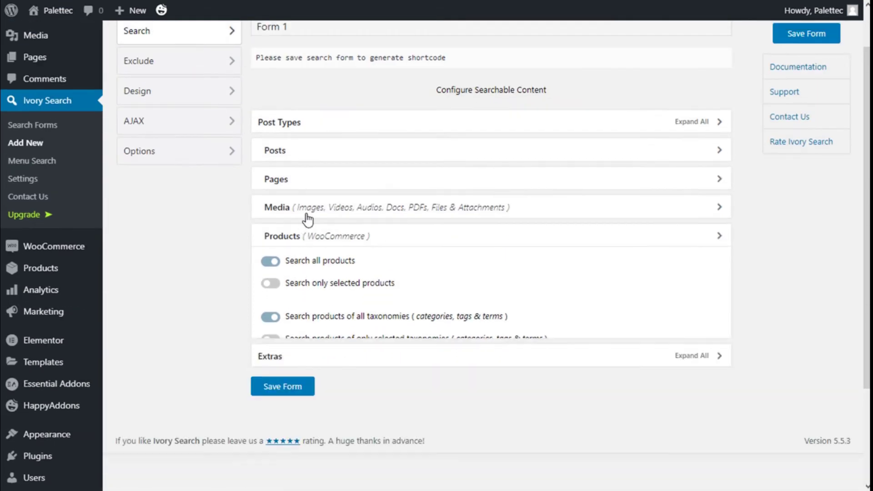
- Examine the Extras search options for content, post status, authors, comments, password protection and date range
{"action": "scroll", "coordinate": [305, 214], "scroll_direction": "down", "scroll_amount": 2}
{"action": "left_click", "coordinate": [302, 208]}
{"action": "scroll", "coordinate": [299, 196], "scroll_direction": "down", "scroll_amount": 1}
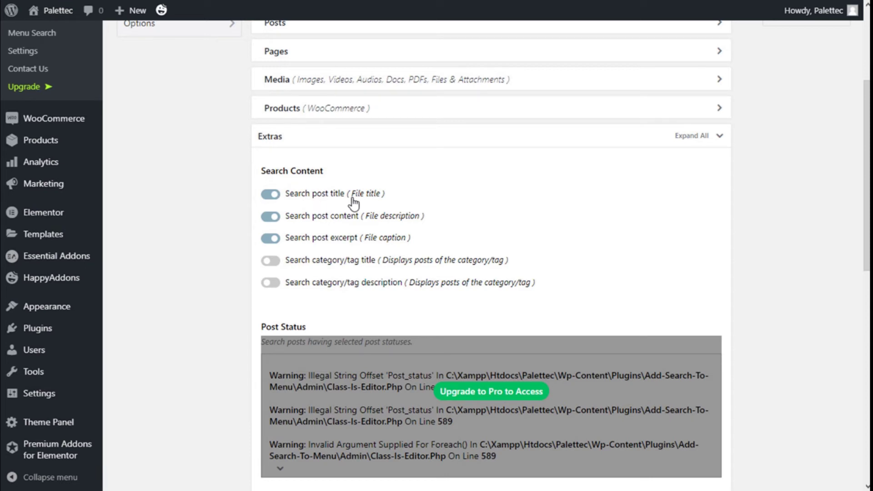
{"action": "scroll", "coordinate": [299, 223], "scroll_direction": "down", "scroll_amount": 1}
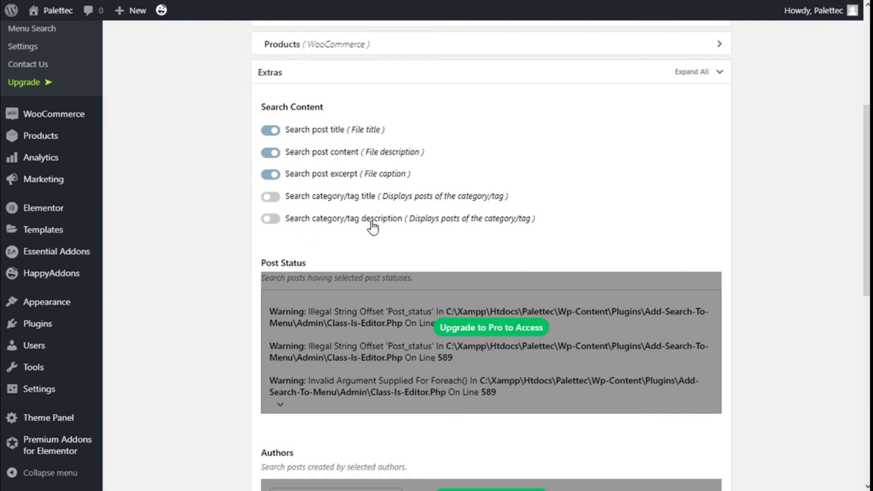
{"action": "scroll", "coordinate": [469, 178], "scroll_direction": "down", "scroll_amount": 5}
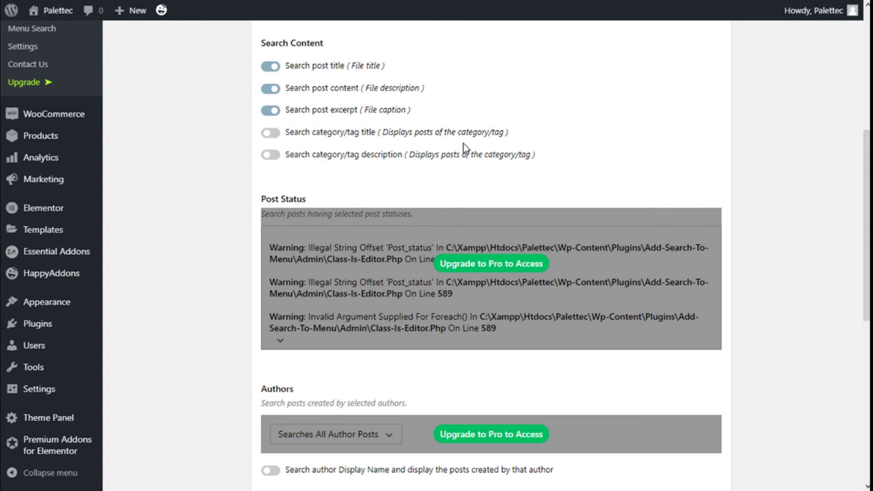
{"action": "scroll", "coordinate": [449, 128], "scroll_direction": "down", "scroll_amount": 1}
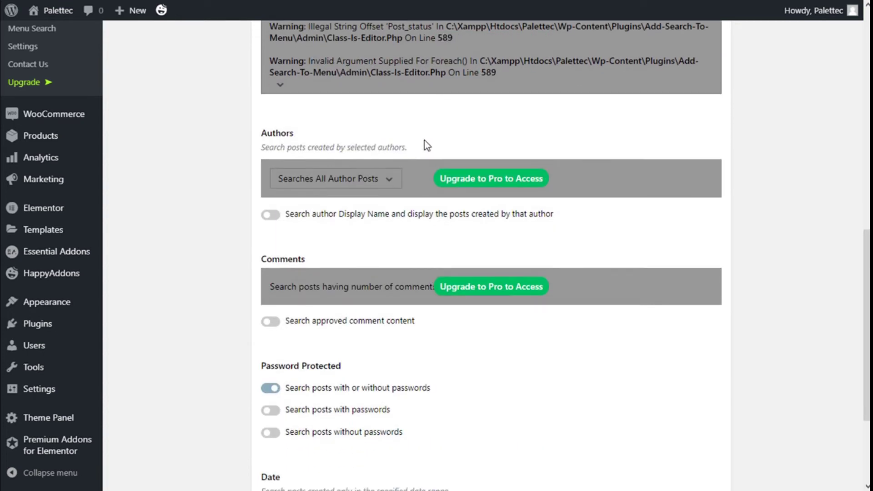
{"action": "scroll", "coordinate": [342, 165], "scroll_direction": "down", "scroll_amount": 2}
{"action": "scroll", "coordinate": [333, 181], "scroll_direction": "down", "scroll_amount": 1}
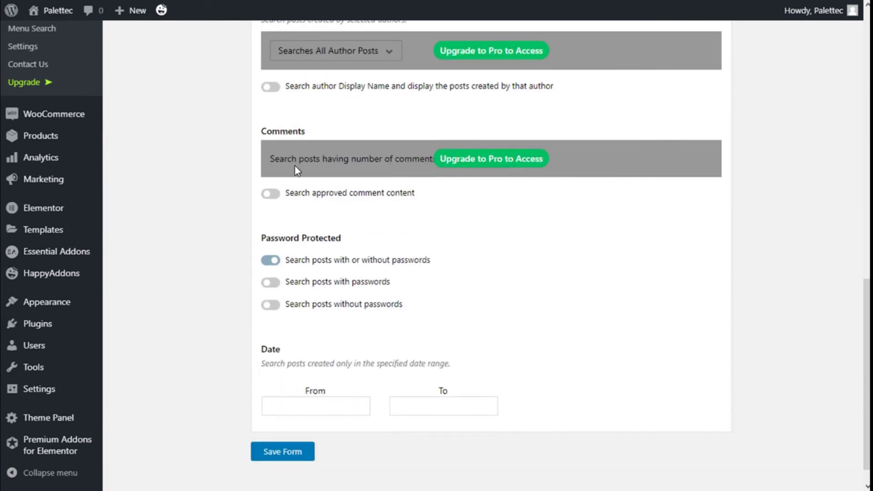
{"action": "scroll", "coordinate": [389, 150], "scroll_direction": "down", "scroll_amount": 1}
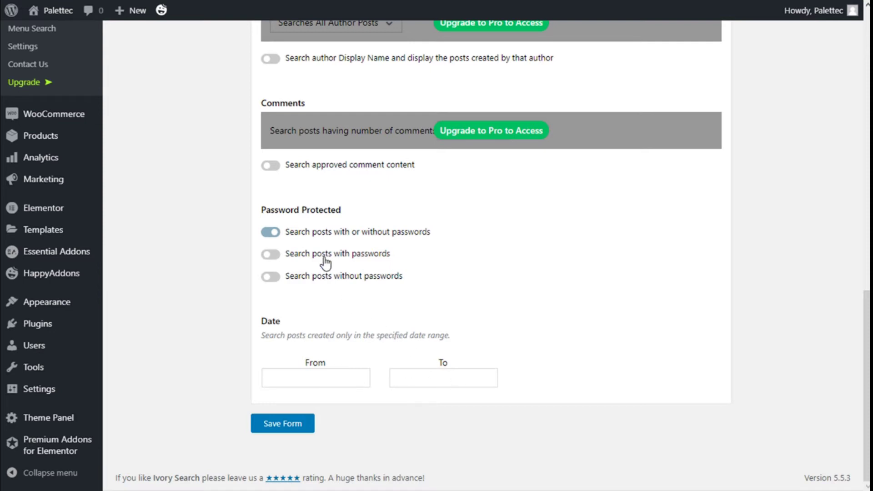
- Save the new search form "Form 1" with its searchable content settings
{"action": "scroll", "coordinate": [323, 257], "scroll_direction": "up", "scroll_amount": 15}
{"action": "scroll", "coordinate": [324, 257], "scroll_direction": "down", "scroll_amount": 15}
{"action": "left_click", "coordinate": [293, 431]}
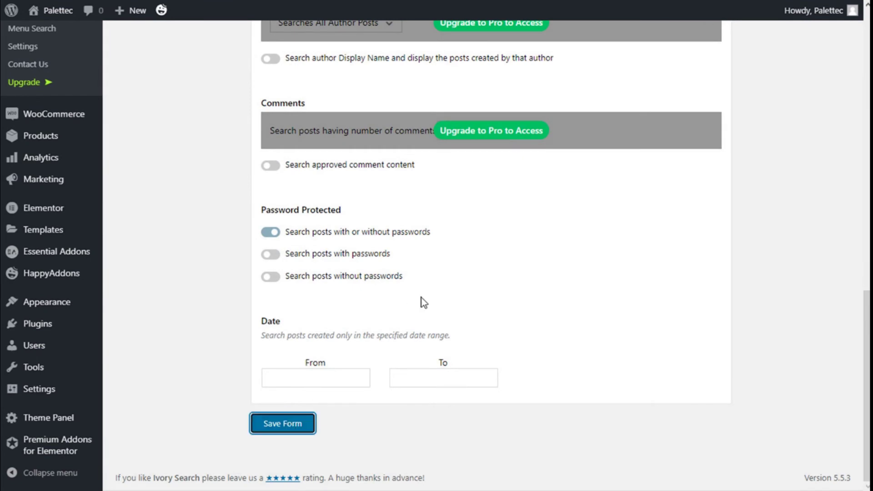
{"action": "scroll", "coordinate": [422, 298], "scroll_direction": "up", "scroll_amount": 15}
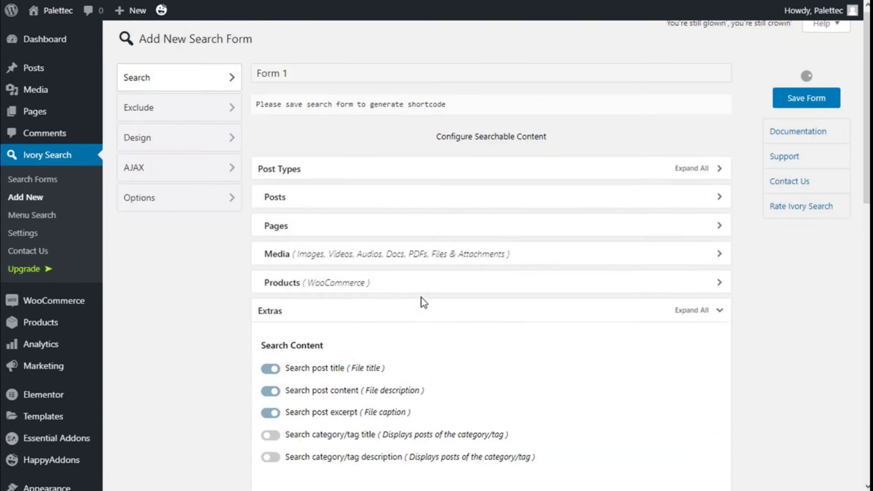
{"action": "left_click", "coordinate": [804, 103]}
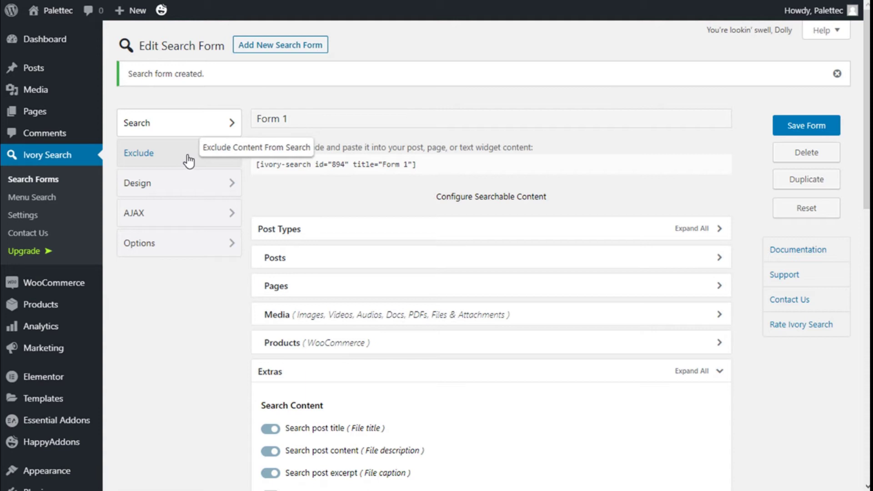
- Open the form's Exclude settings and show the exclusion options for posts
{"action": "left_click", "coordinate": [224, 163]}
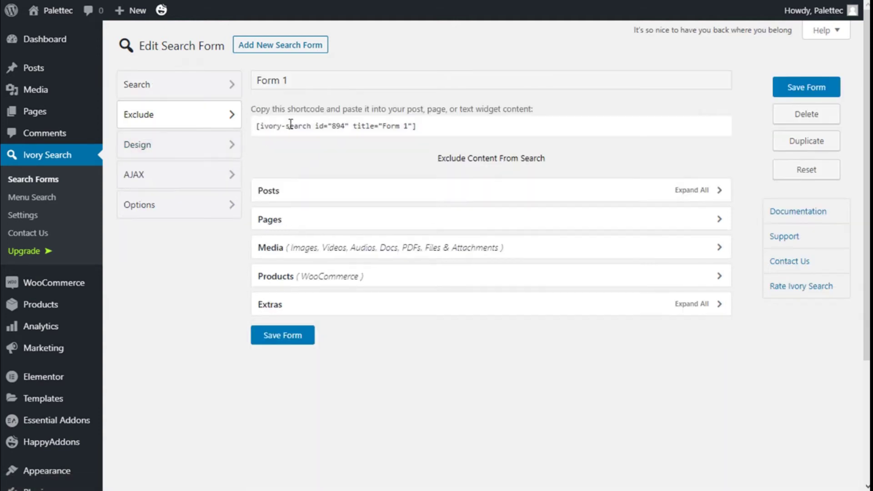
{"action": "scroll", "coordinate": [370, 102], "scroll_direction": "down", "scroll_amount": 3}
{"action": "left_click", "coordinate": [384, 64]}
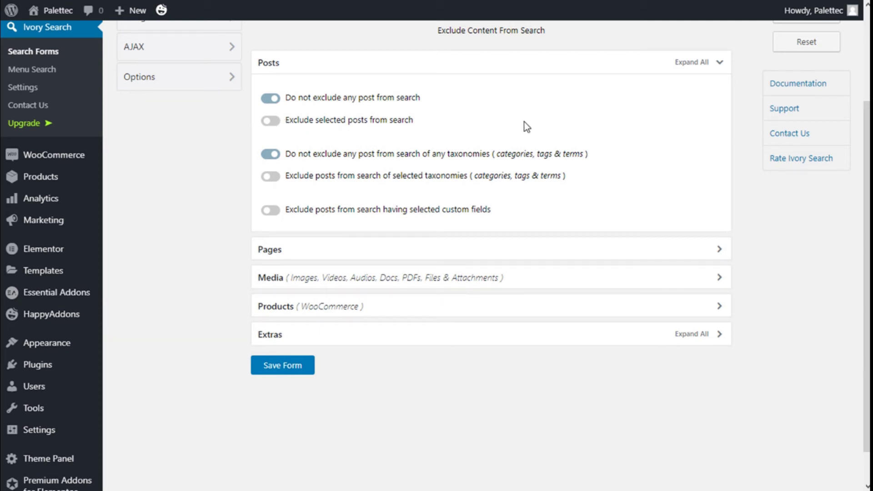
{"action": "scroll", "coordinate": [525, 121], "scroll_direction": "up", "scroll_amount": 3}
{"action": "scroll", "coordinate": [439, 121], "scroll_direction": "down", "scroll_amount": 2}
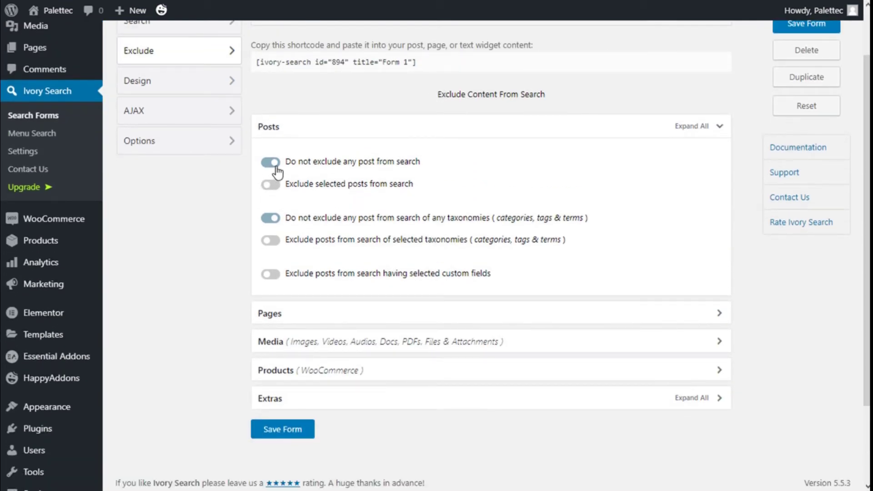
- Try excluding selected posts from search, restore the option that excludes no posts, and collapse the Posts section
{"action": "left_click", "coordinate": [269, 190]}
{"action": "scroll", "coordinate": [325, 213], "scroll_direction": "down", "scroll_amount": 2}
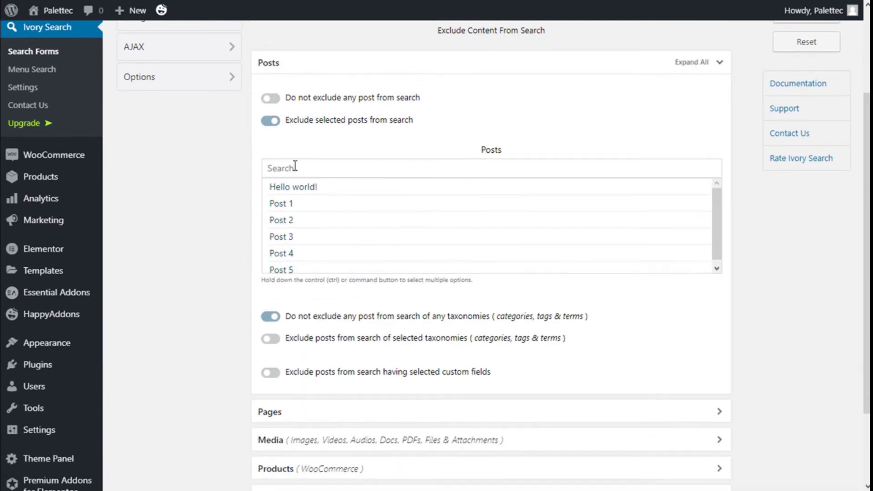
{"action": "left_click", "coordinate": [272, 122]}
{"action": "scroll", "coordinate": [318, 136], "scroll_direction": "up", "scroll_amount": 2}
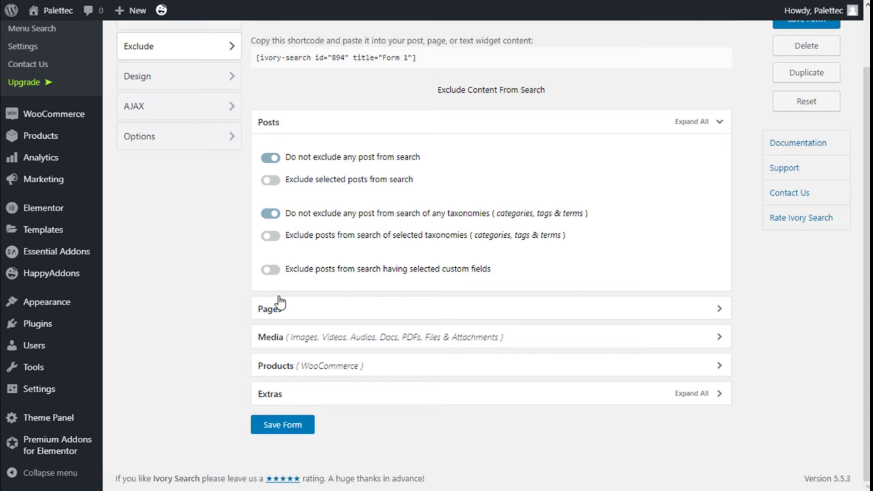
{"action": "scroll", "coordinate": [284, 157], "scroll_direction": "up", "scroll_amount": 2}
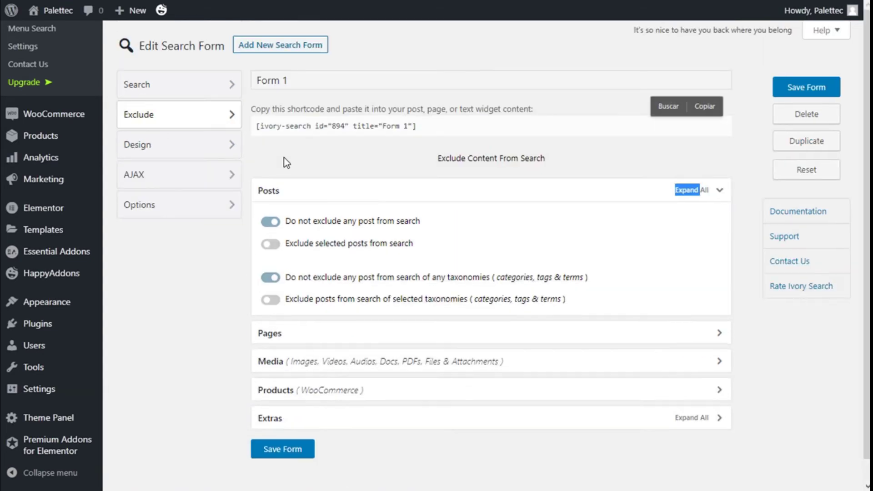
{"action": "scroll", "coordinate": [290, 232], "scroll_direction": "down", "scroll_amount": 3}
{"action": "left_click", "coordinate": [302, 63]}
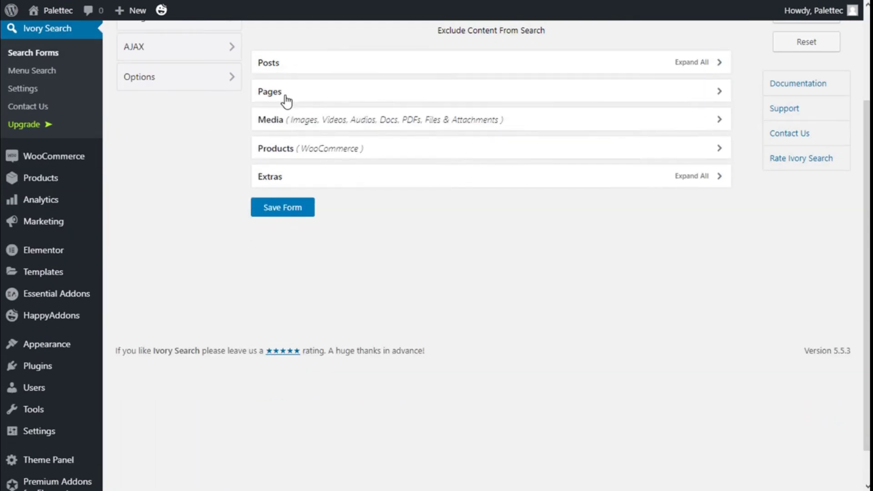
- Review the exclusion options for Pages, Media, WooCommerce Products and Extras, collapsing each section after viewing it
{"action": "left_click", "coordinate": [287, 95]}
{"action": "left_click", "coordinate": [291, 102]}
{"action": "left_click", "coordinate": [303, 129]}
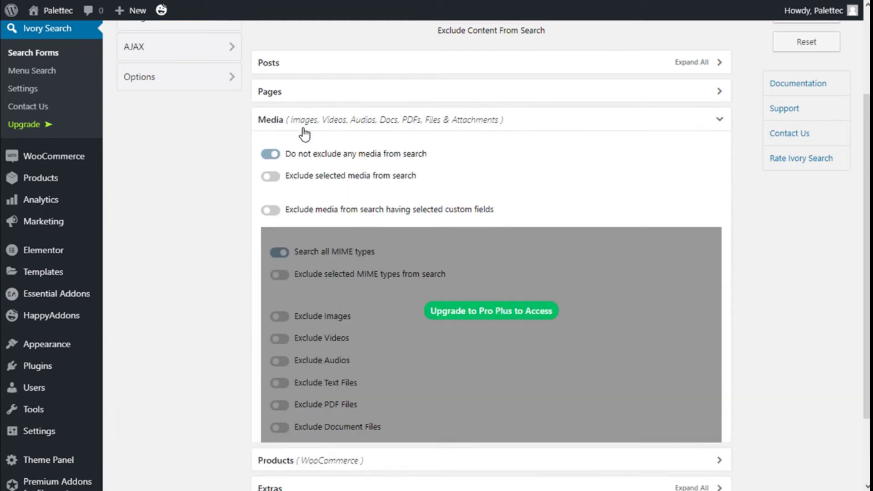
{"action": "left_click", "coordinate": [302, 128]}
{"action": "left_click", "coordinate": [350, 150]}
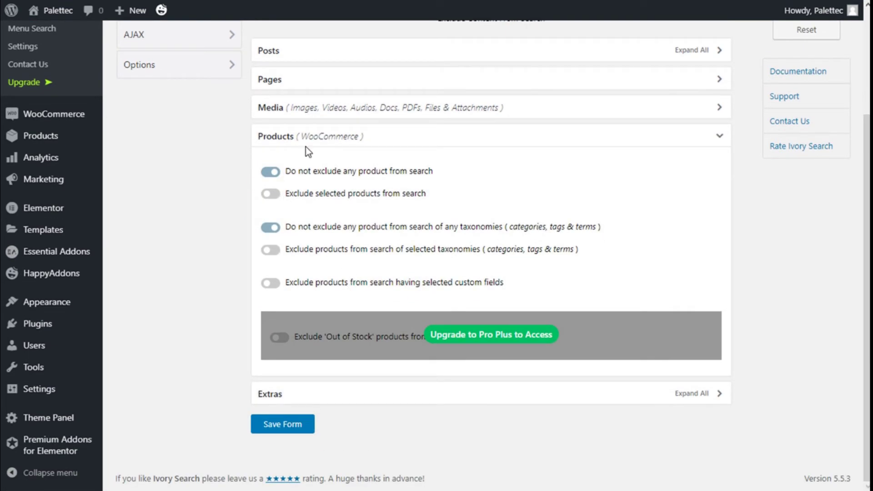
{"action": "left_click", "coordinate": [325, 138]}
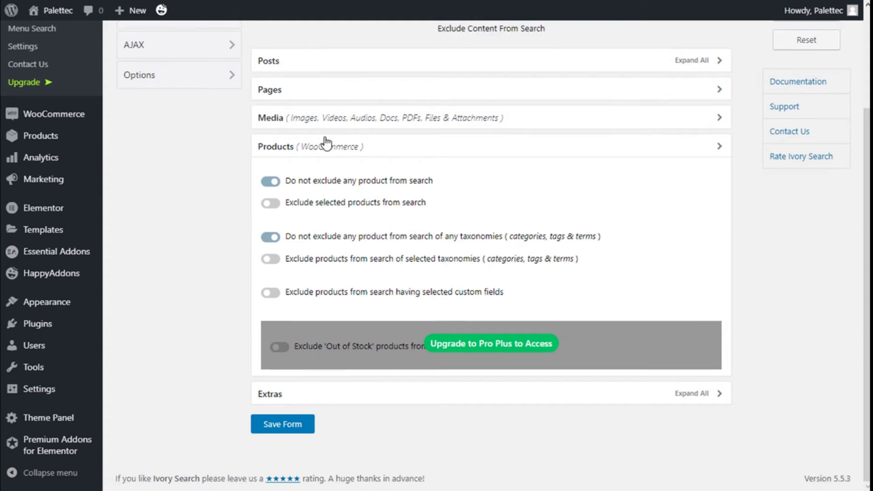
{"action": "left_click", "coordinate": [291, 305]}
{"action": "scroll", "coordinate": [343, 228], "scroll_direction": "down", "scroll_amount": 2}
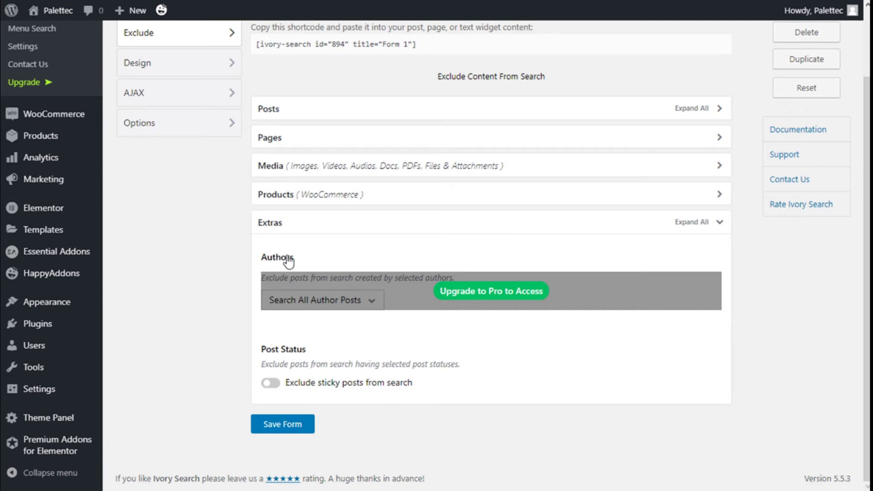
{"action": "left_click", "coordinate": [287, 223]}
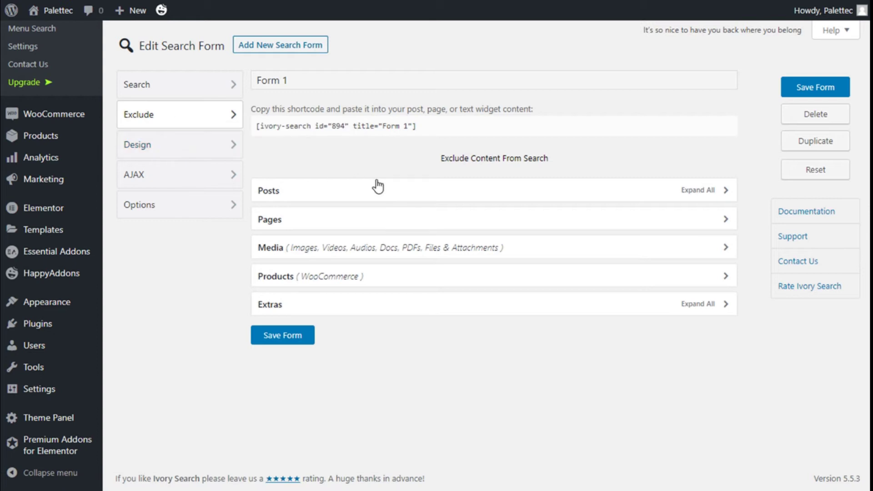
- View the form's Design section, and look over the AJAX Search Results settings
{"action": "left_click", "coordinate": [226, 148]}
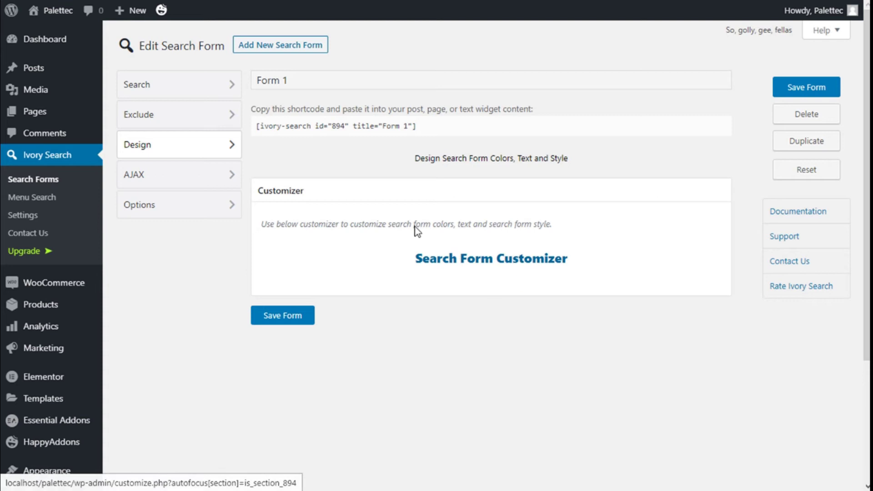
{"action": "left_click", "coordinate": [212, 182]}
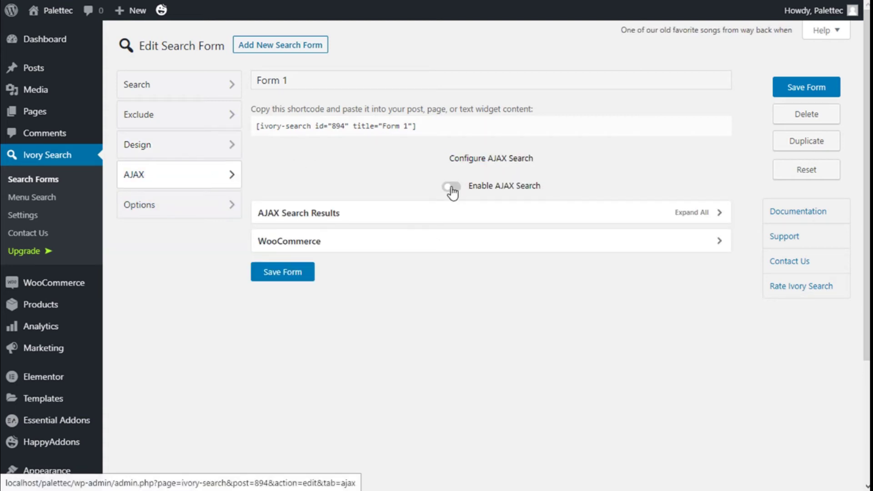
{"action": "scroll", "coordinate": [532, 190], "scroll_direction": "down", "scroll_amount": 2}
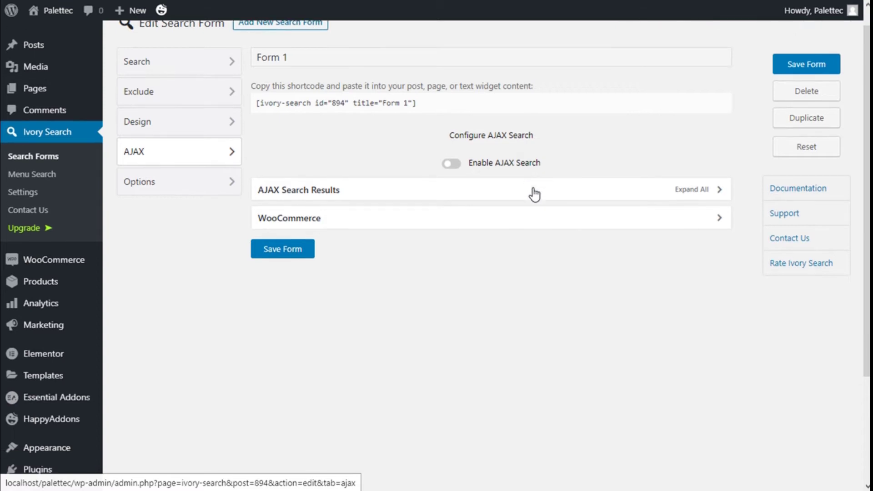
{"action": "left_click", "coordinate": [436, 148]}
{"action": "scroll", "coordinate": [441, 152], "scroll_direction": "down", "scroll_amount": 1}
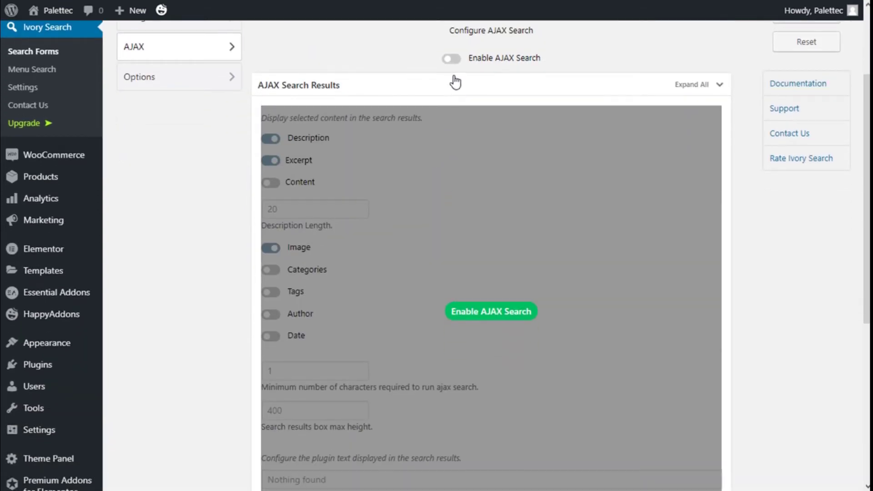
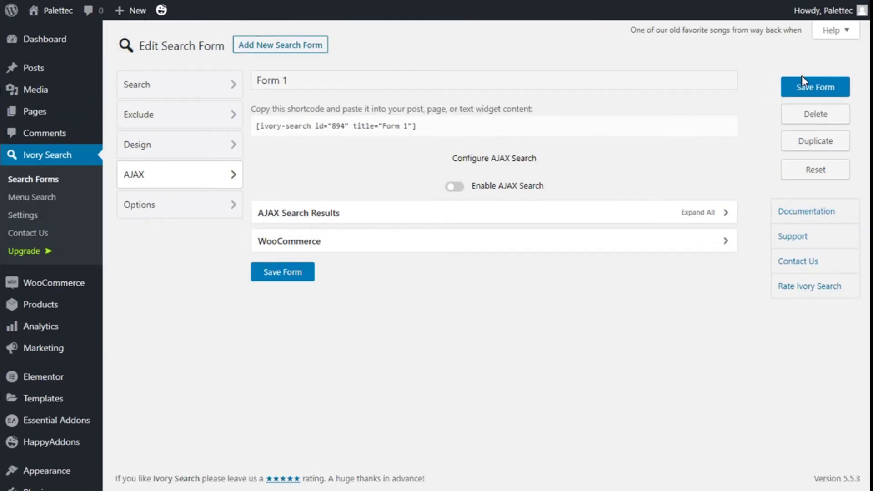
- Save the form and enable AJAX search for it, accepting the required page reload
{"action": "left_click", "coordinate": [802, 78]}
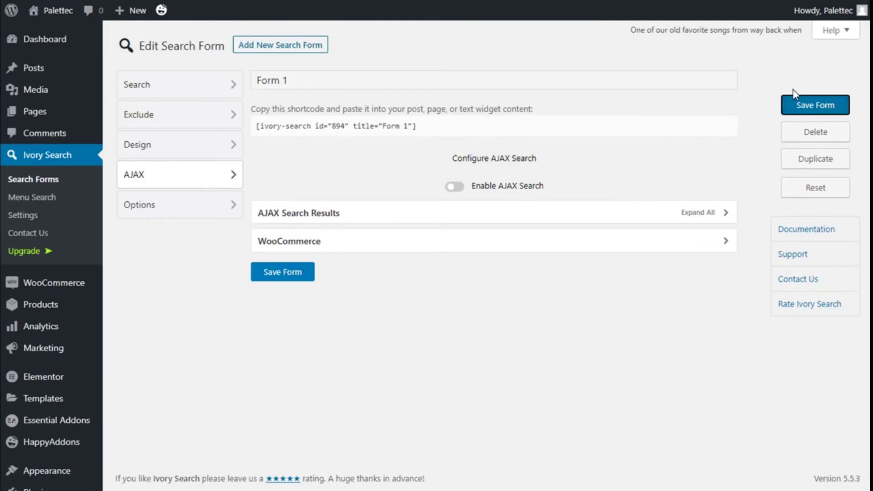
{"action": "left_click", "coordinate": [462, 192]}
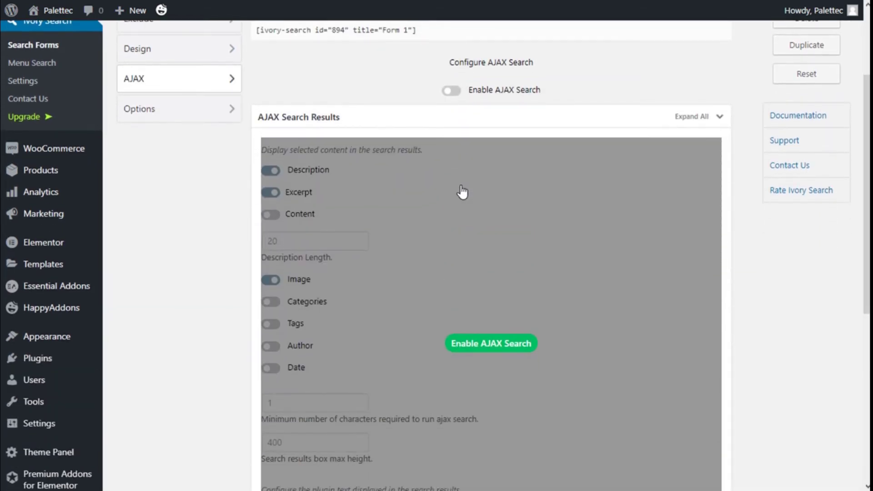
{"action": "left_click", "coordinate": [452, 90]}
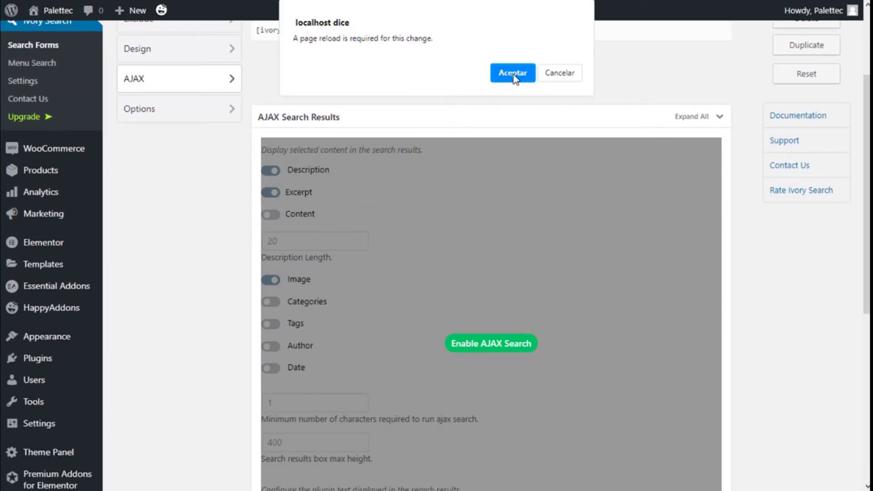
{"action": "left_click", "coordinate": [513, 73]}
- Examine the AJAX search results options for displayed content, minimum characters, box height, result texts and search button behaviour
{"action": "scroll", "coordinate": [379, 124], "scroll_direction": "down", "scroll_amount": 2}
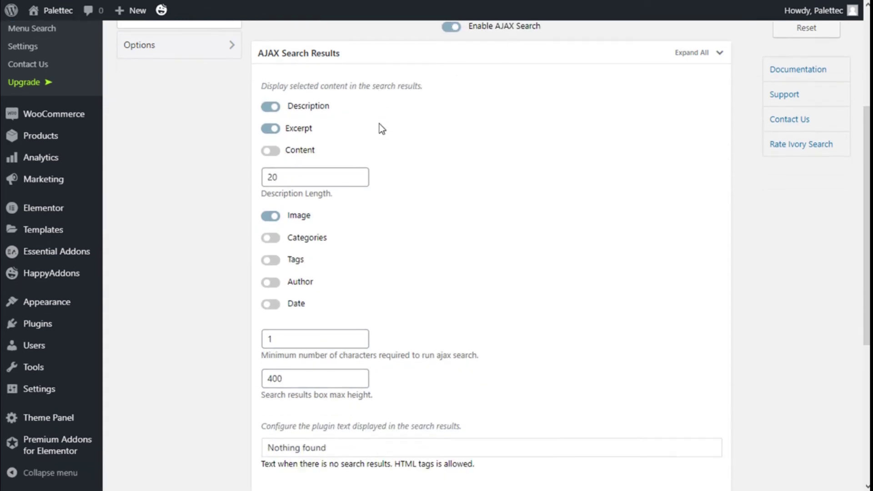
{"action": "scroll", "coordinate": [291, 93], "scroll_direction": "up", "scroll_amount": 2}
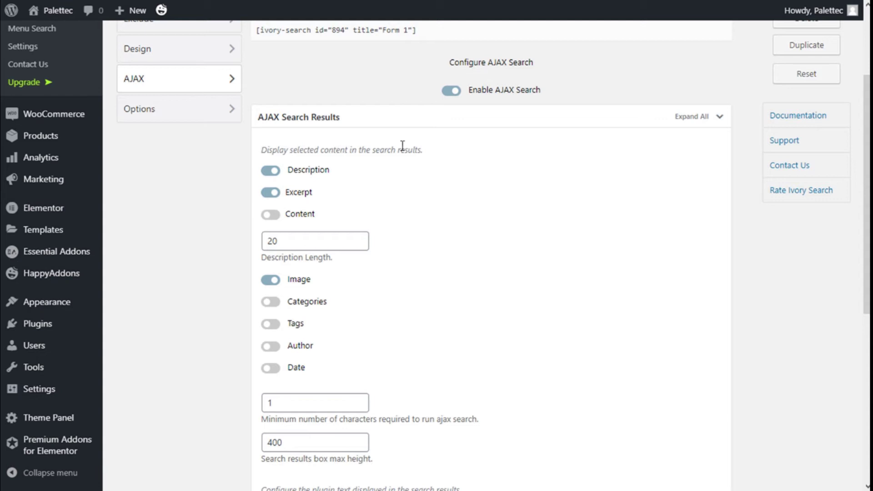
{"action": "scroll", "coordinate": [410, 145], "scroll_direction": "down", "scroll_amount": 2}
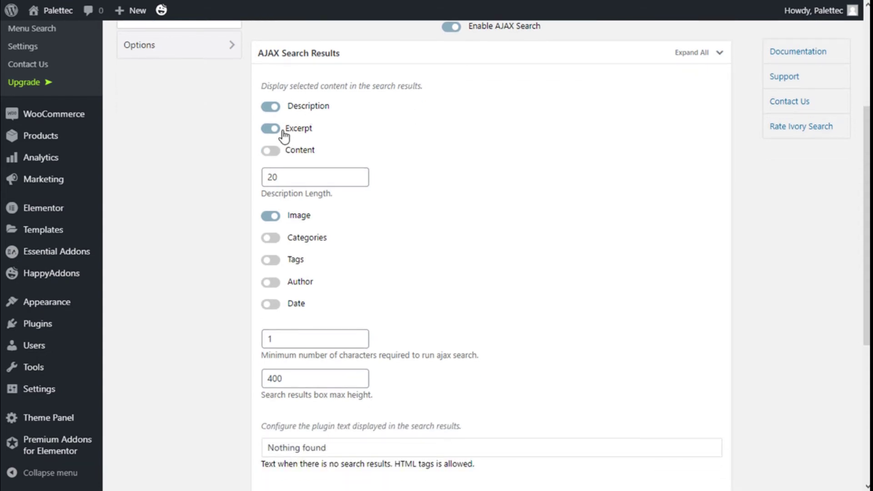
{"action": "scroll", "coordinate": [484, 136], "scroll_direction": "down", "scroll_amount": 2}
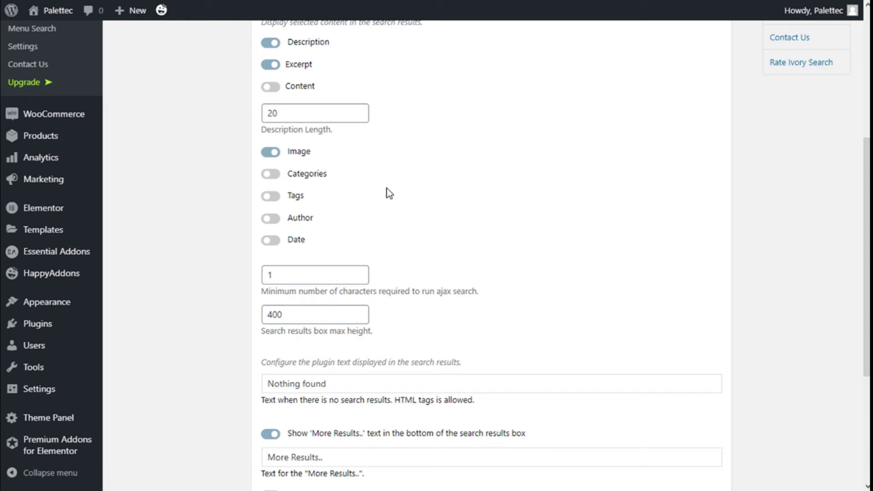
{"action": "scroll", "coordinate": [386, 188], "scroll_direction": "down", "scroll_amount": 2}
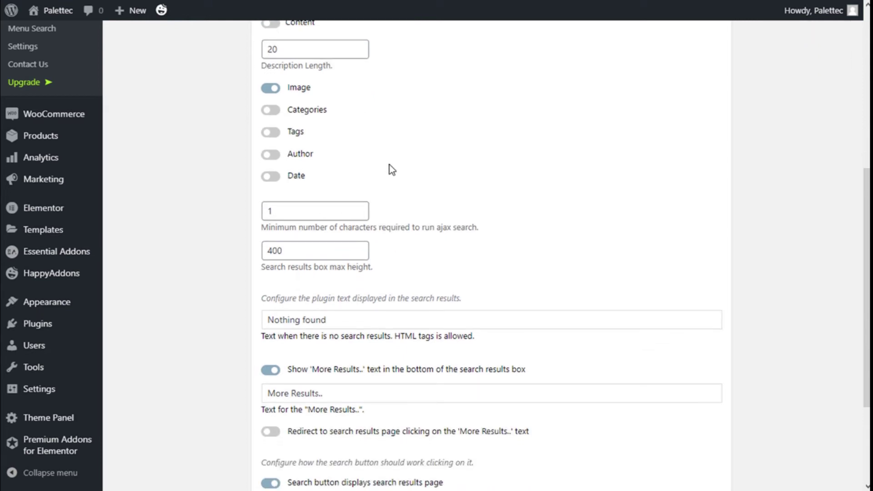
{"action": "scroll", "coordinate": [398, 153], "scroll_direction": "down", "scroll_amount": 2}
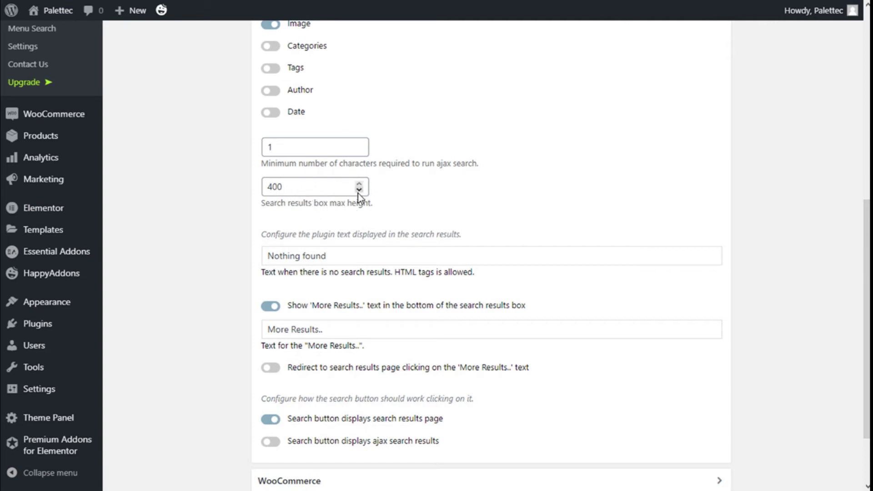
- Try the option that redirects to the search results page from the 'More Results..' text, switching it on and off again
{"action": "scroll", "coordinate": [421, 181], "scroll_direction": "down", "scroll_amount": 2}
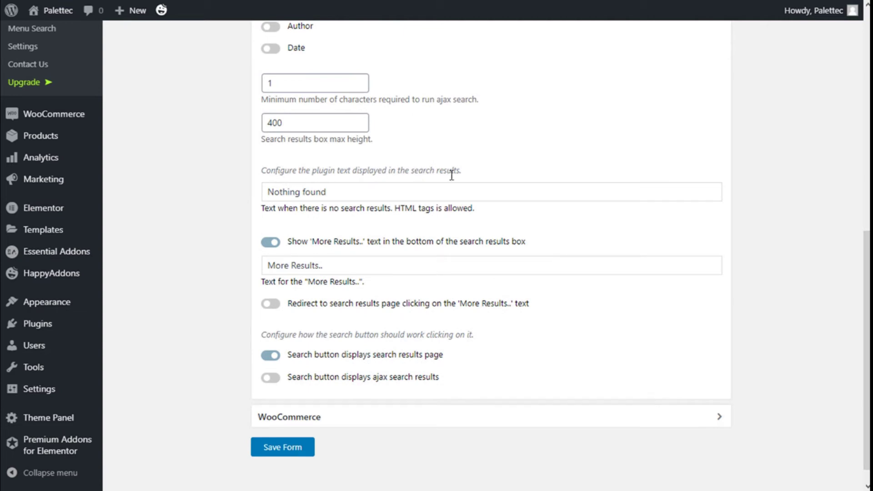
{"action": "scroll", "coordinate": [482, 159], "scroll_direction": "down", "scroll_amount": 1}
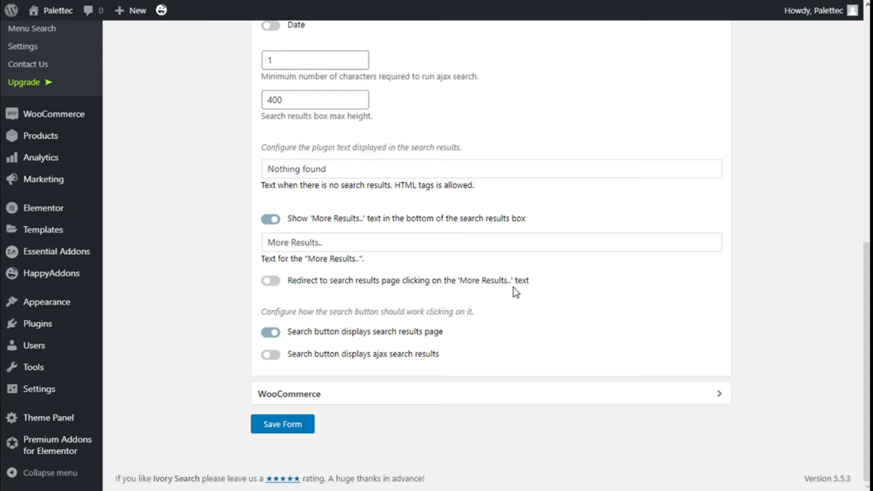
{"action": "left_click", "coordinate": [271, 281]}
{"action": "left_click", "coordinate": [272, 281]}
- Examine the WooCommerce options for AJAX search results, including displayed product content, product list and ordering
{"action": "left_click", "coordinate": [308, 393]}
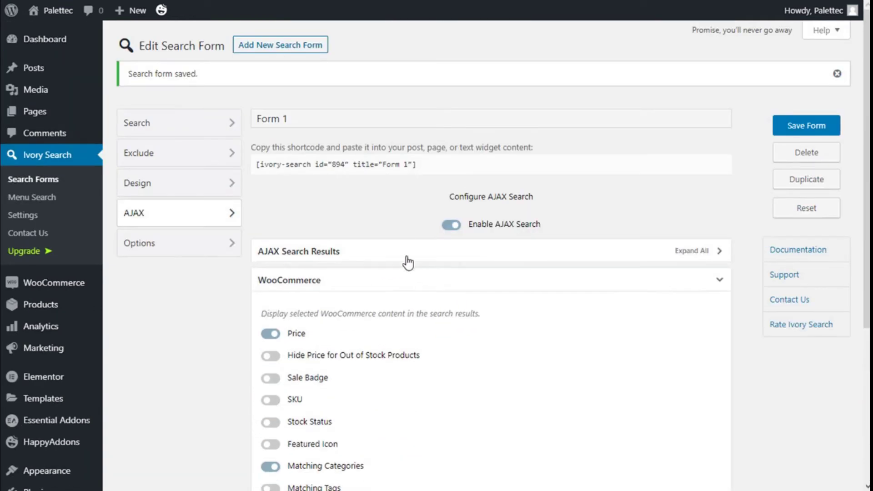
{"action": "scroll", "coordinate": [331, 164], "scroll_direction": "down", "scroll_amount": 2}
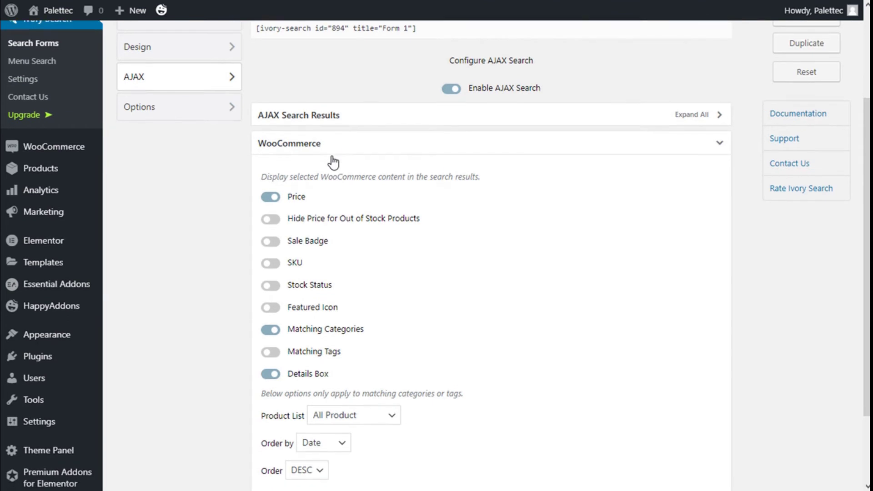
{"action": "scroll", "coordinate": [443, 200], "scroll_direction": "down", "scroll_amount": 2}
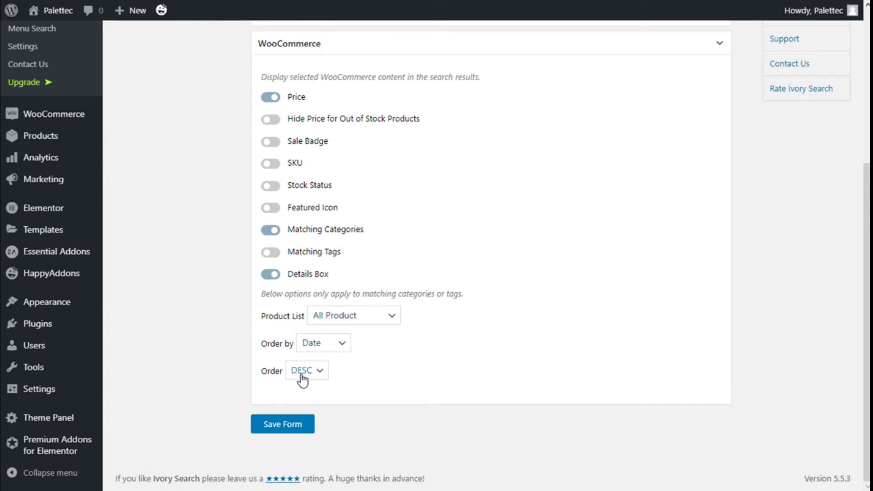
- View the form's advanced options for Posts Per Page and Order Search Results, collapsing each section after viewing it
{"action": "scroll", "coordinate": [399, 289], "scroll_direction": "up", "scroll_amount": 5}
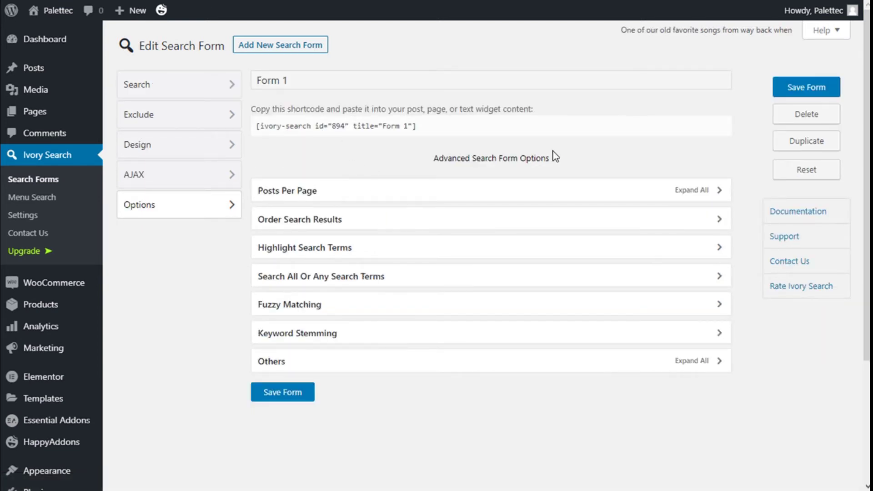
{"action": "scroll", "coordinate": [516, 145], "scroll_direction": "down", "scroll_amount": 2}
{"action": "left_click", "coordinate": [492, 126]}
{"action": "scroll", "coordinate": [434, 152], "scroll_direction": "down", "scroll_amount": 2}
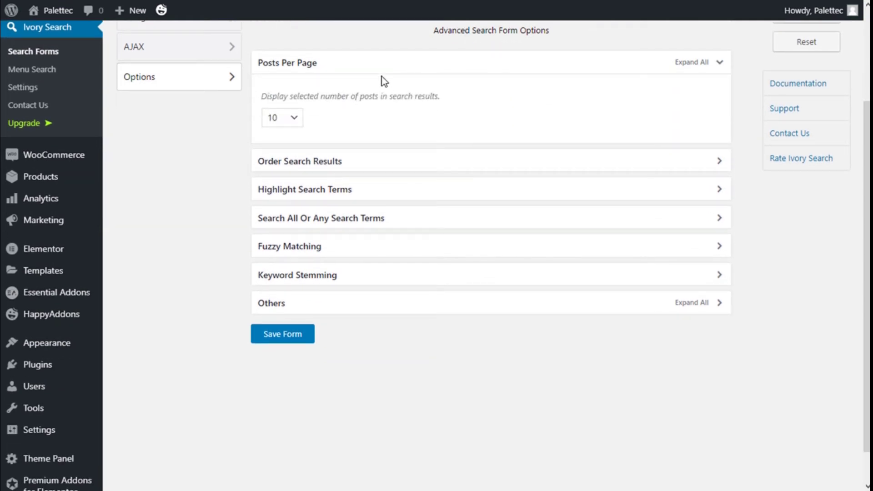
{"action": "left_click", "coordinate": [414, 69]}
{"action": "left_click", "coordinate": [315, 98]}
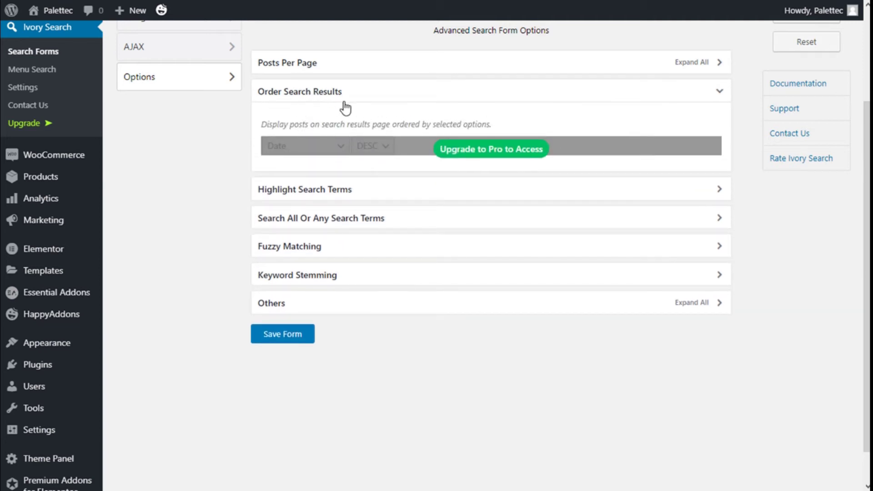
{"action": "left_click", "coordinate": [344, 101]}
- Enable highlighting of searched terms on the search results page and pick the blue swatch as highlight color
{"action": "left_click", "coordinate": [380, 122]}
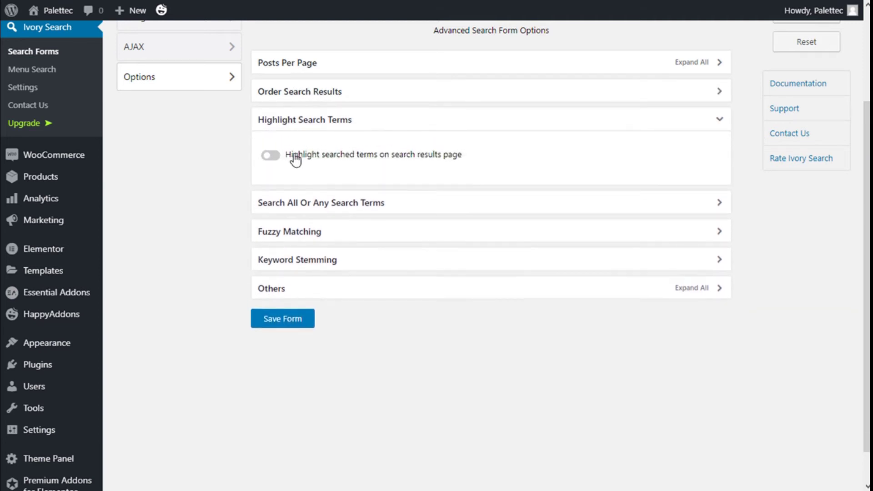
{"action": "left_click", "coordinate": [271, 157]}
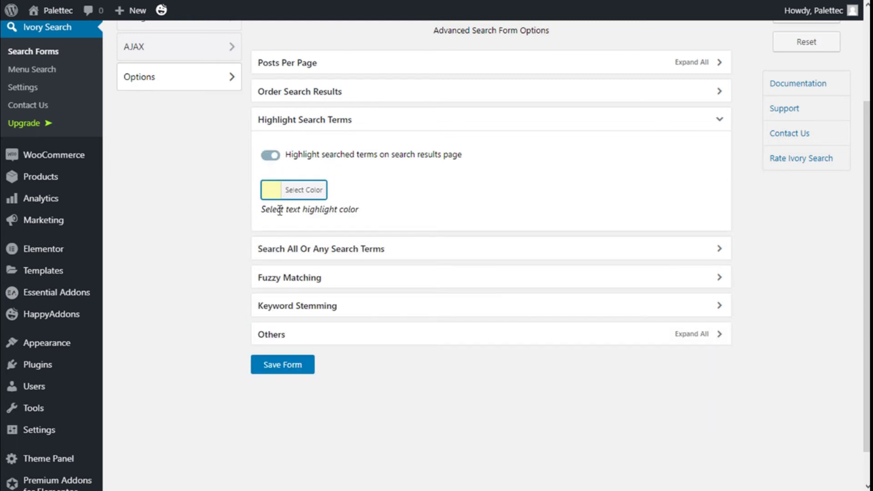
{"action": "left_click", "coordinate": [271, 196]}
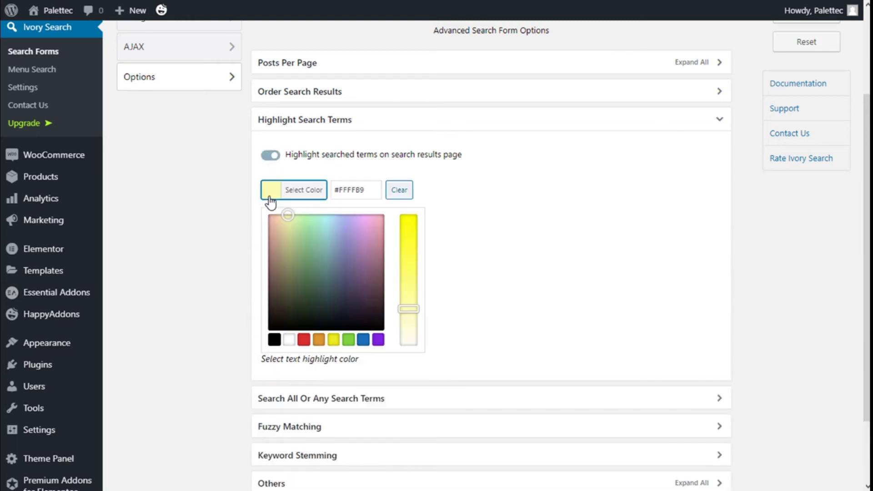
{"action": "left_click", "coordinate": [362, 346]}
{"action": "left_click", "coordinate": [305, 190]}
{"action": "left_click", "coordinate": [311, 120]}
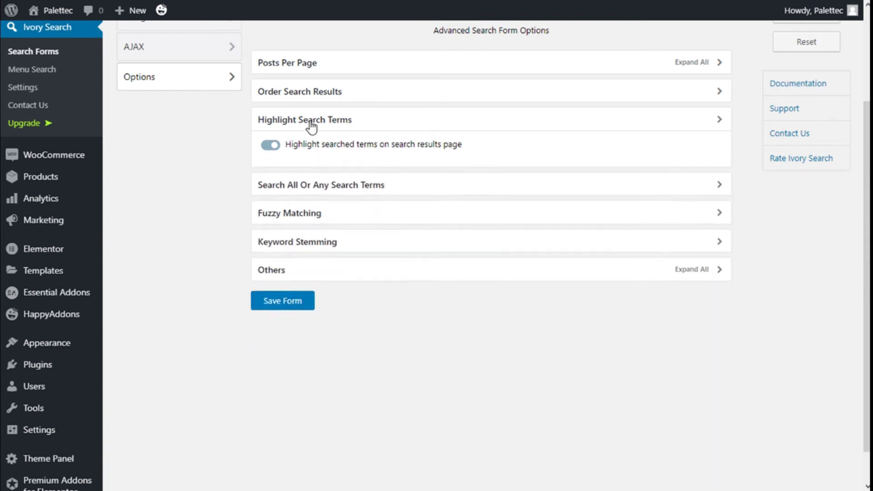
- Review the options for searching all or any search terms and for Fuzzy Matching, collapsing both sections
{"action": "left_click", "coordinate": [315, 152]}
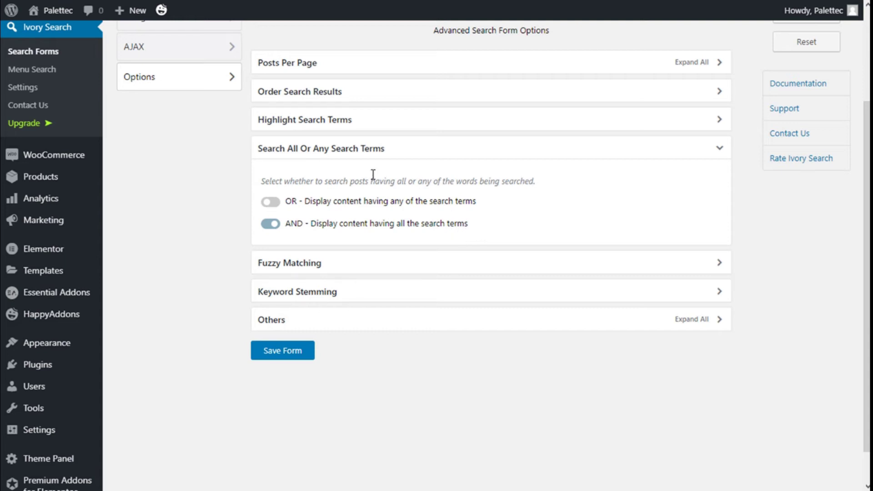
{"action": "left_click", "coordinate": [355, 154]}
{"action": "left_click", "coordinate": [305, 178]}
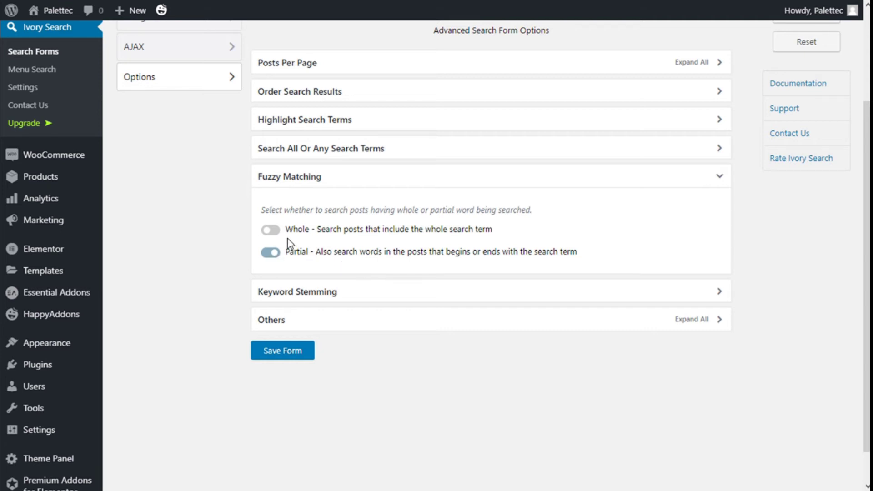
{"action": "left_click", "coordinate": [282, 187]}
- Review the Keyword Stemming option and the Others options for sticky posts, form visibility and empty search queries
{"action": "left_click", "coordinate": [292, 207]}
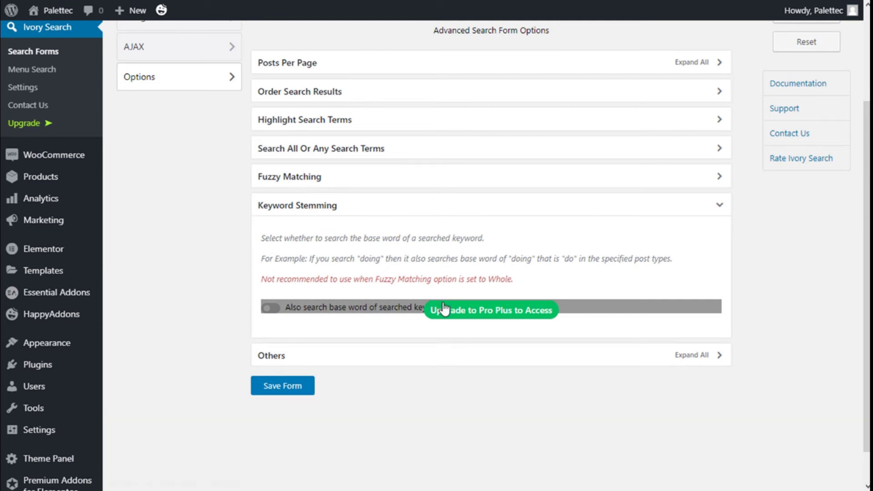
{"action": "left_click", "coordinate": [336, 212]}
{"action": "left_click", "coordinate": [312, 238]}
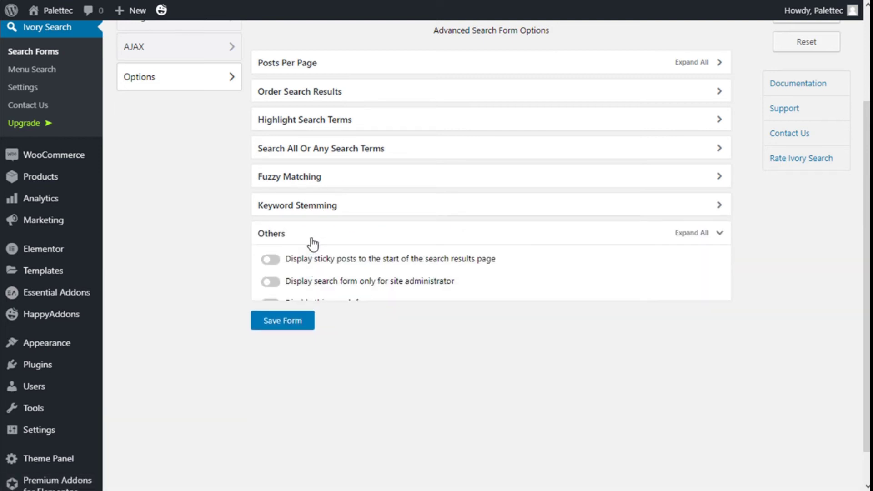
{"action": "scroll", "coordinate": [302, 236], "scroll_direction": "up", "scroll_amount": 1}
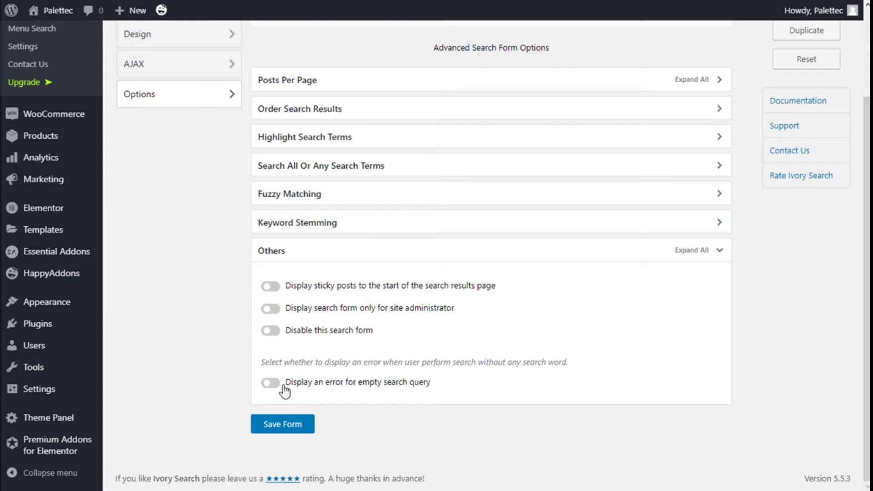
- Collapse the Others options and save the search form
{"action": "left_click", "coordinate": [286, 256]}
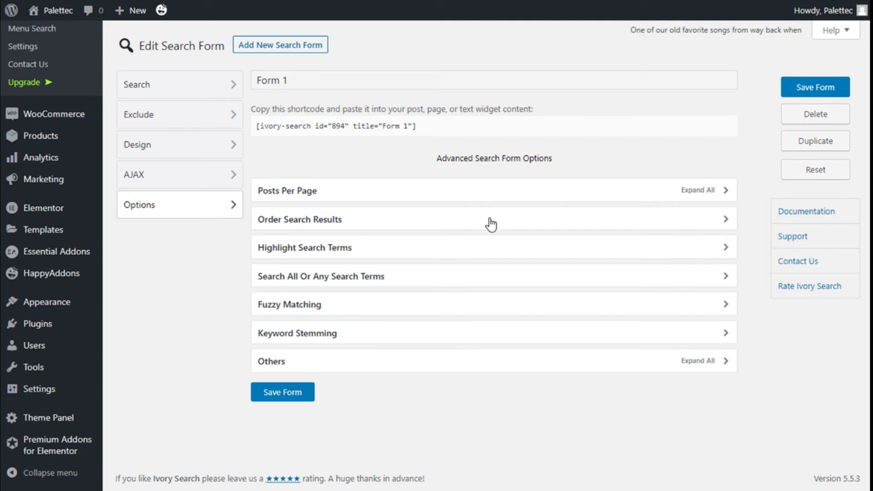
{"action": "left_click", "coordinate": [805, 93]}
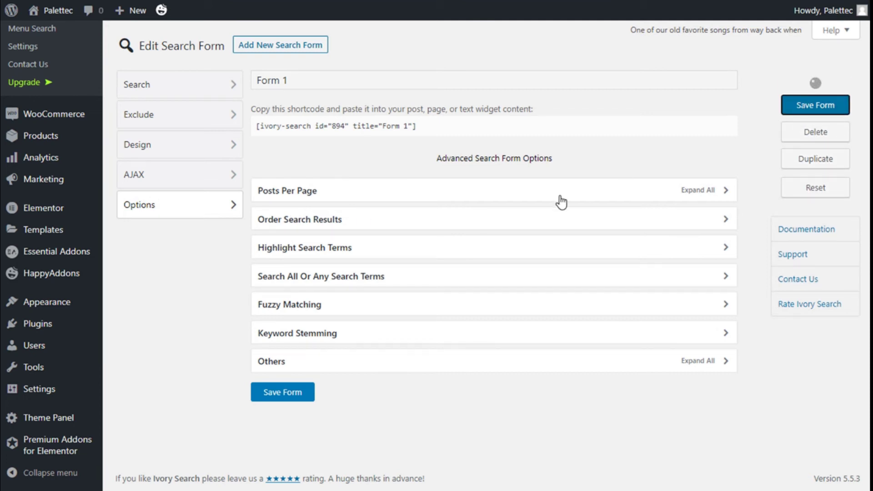
{"action": "scroll", "coordinate": [559, 198], "scroll_direction": "up", "scroll_amount": 3}
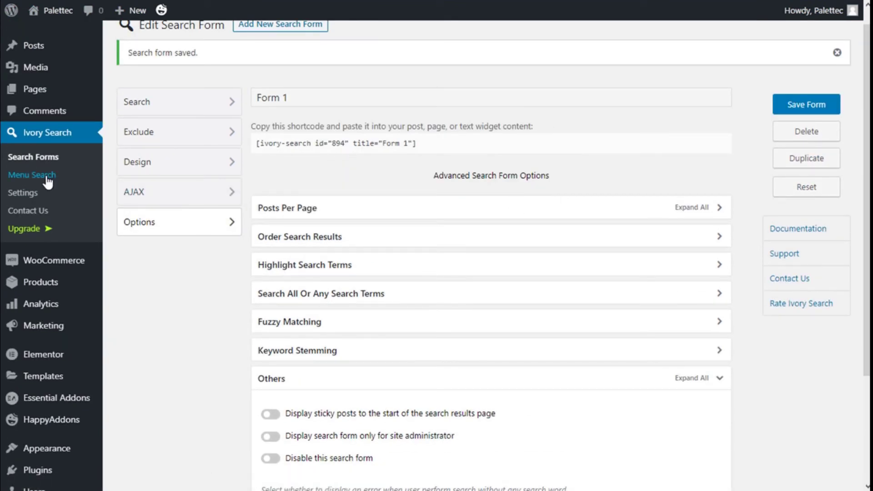
- Open the Menu Search settings and look over the menu locations, selectable menus, form styles and custom code fields
{"action": "left_click", "coordinate": [48, 182]}
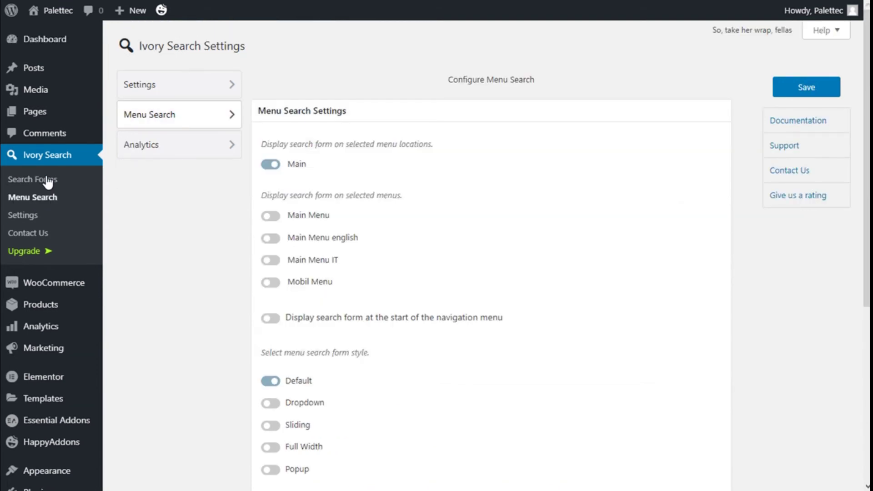
{"action": "scroll", "coordinate": [385, 136], "scroll_direction": "down", "scroll_amount": 2}
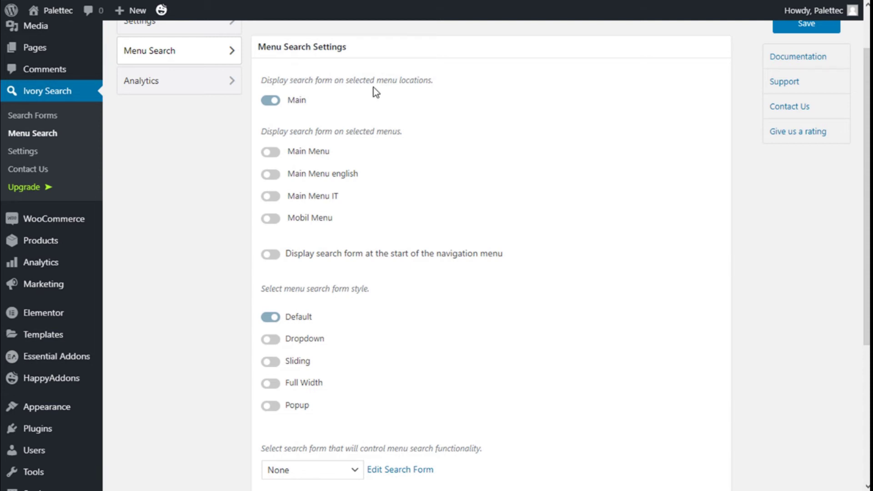
{"action": "scroll", "coordinate": [457, 102], "scroll_direction": "down", "scroll_amount": 2}
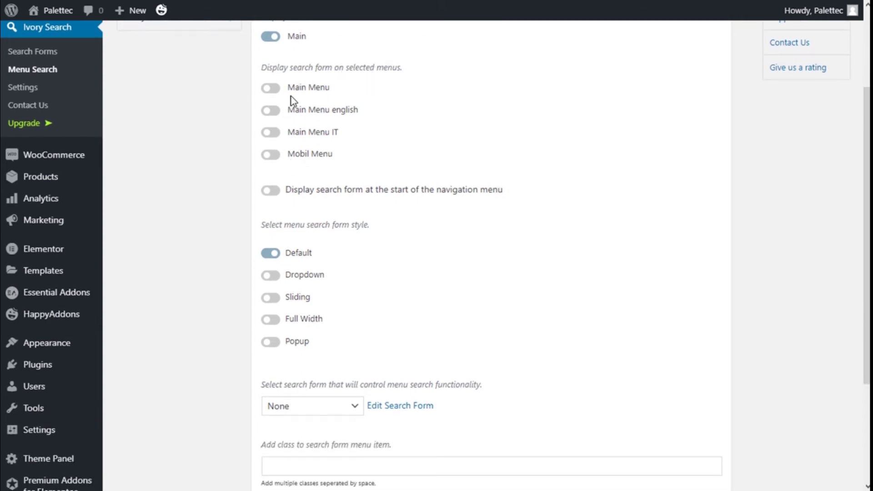
{"action": "scroll", "coordinate": [468, 119], "scroll_direction": "down", "scroll_amount": 2}
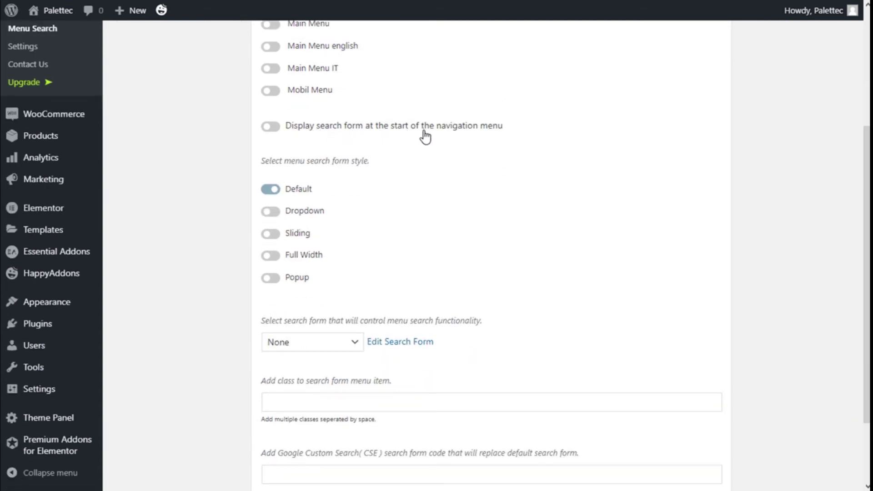
{"action": "scroll", "coordinate": [495, 136], "scroll_direction": "down", "scroll_amount": 3}
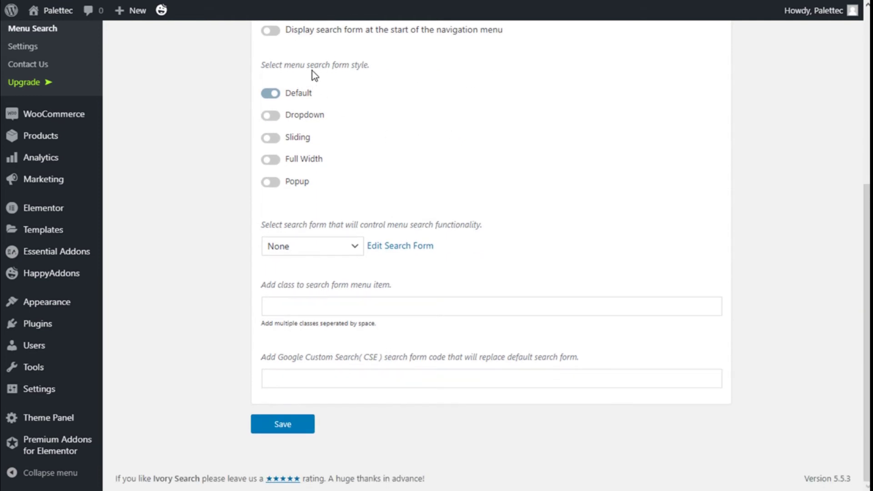
- Try the Dropdown, Sliding and Popup styles for the menu search form, and return to the Default style
{"action": "left_click", "coordinate": [278, 117]}
{"action": "left_click", "coordinate": [277, 136]}
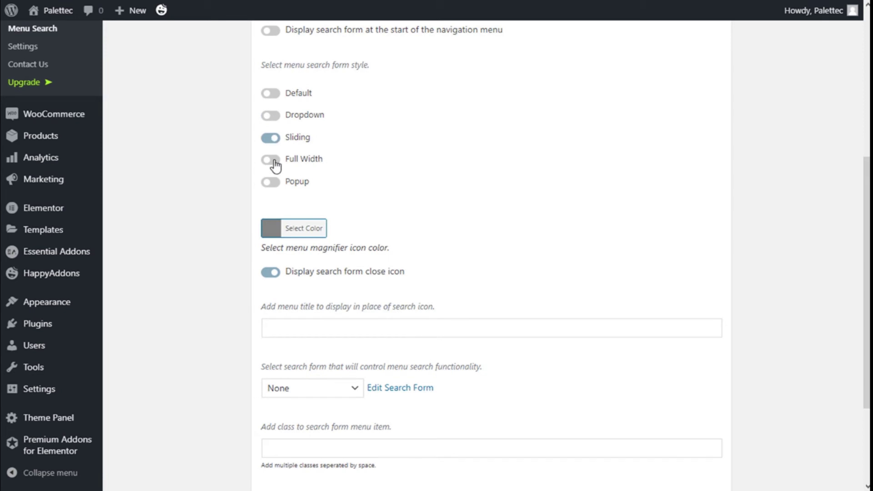
{"action": "left_click", "coordinate": [274, 161]}
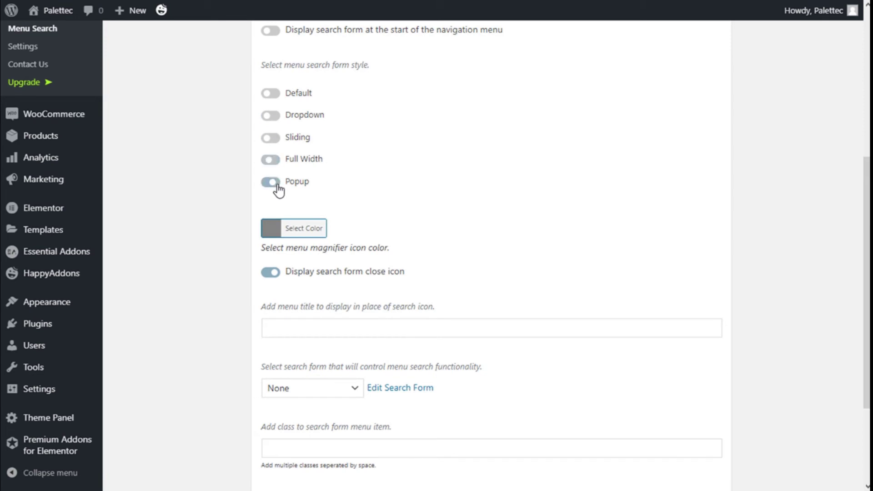
{"action": "left_click", "coordinate": [271, 93]}
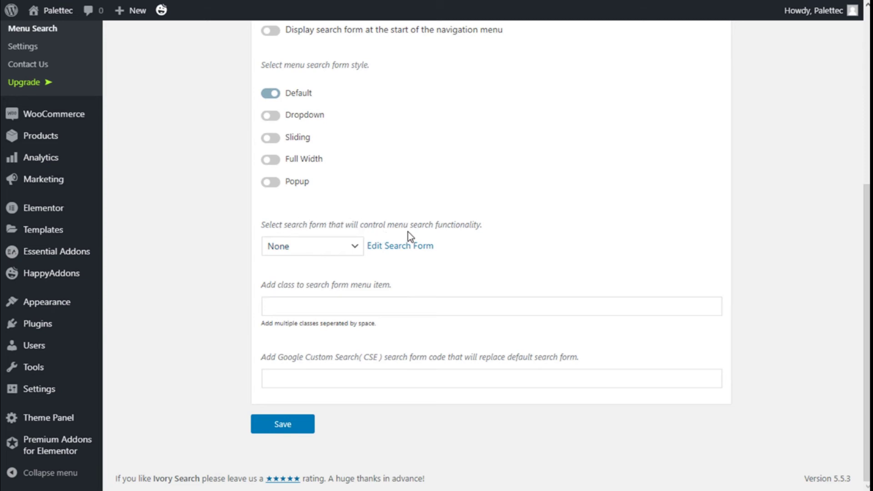
- Choose Form 1 as the search form that controls menu search functionality and save the settings
{"action": "left_click", "coordinate": [354, 249]}
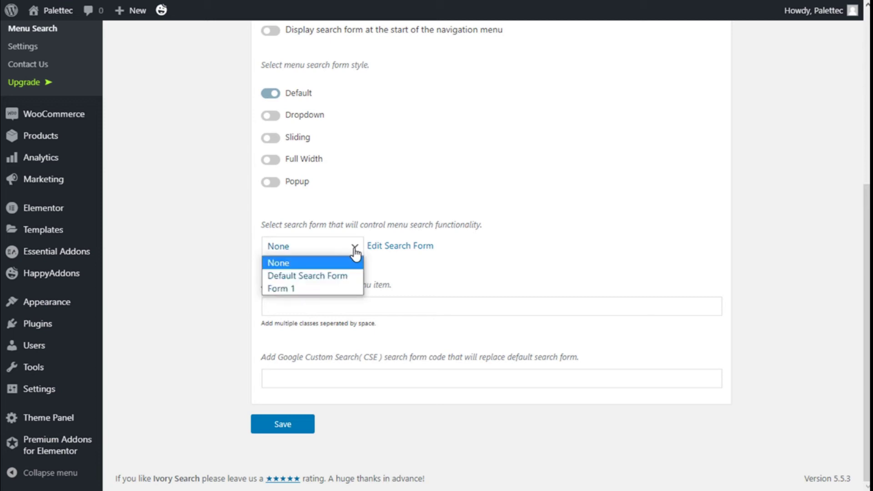
{"action": "left_click", "coordinate": [282, 289]}
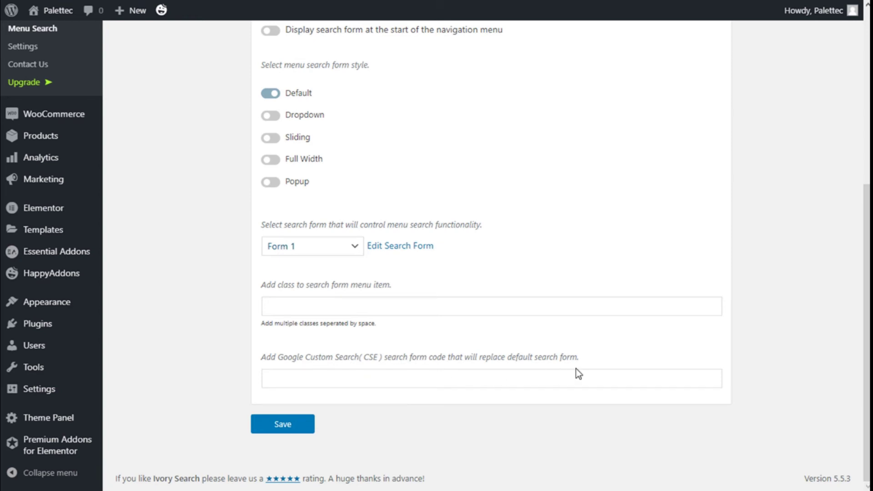
{"action": "scroll", "coordinate": [563, 284], "scroll_direction": "up", "scroll_amount": 6}
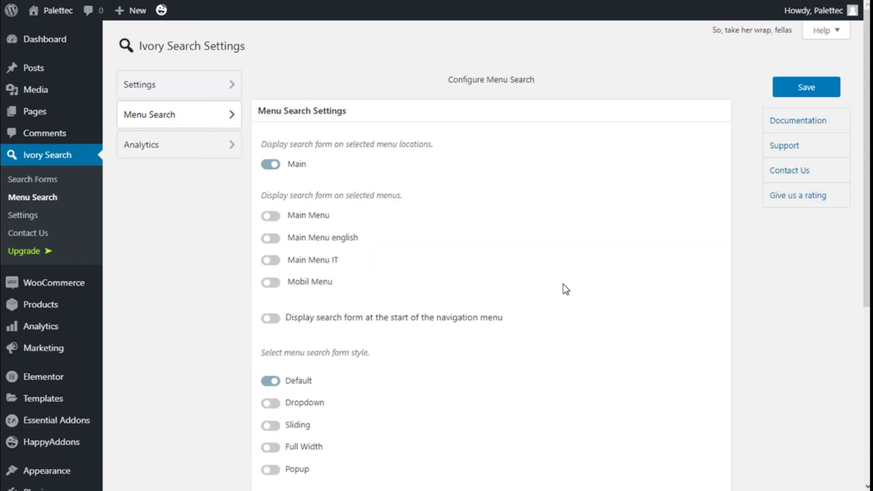
{"action": "left_click", "coordinate": [805, 91]}
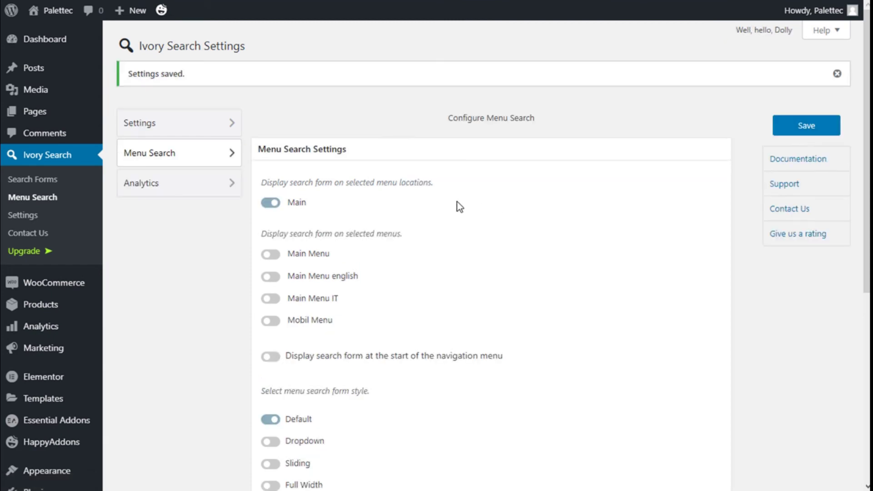
- View the Search Analytics settings for Google Analytics tracking and its setup requirements
{"action": "left_click", "coordinate": [175, 195]}
{"action": "scroll", "coordinate": [280, 160], "scroll_direction": "down", "scroll_amount": 2}
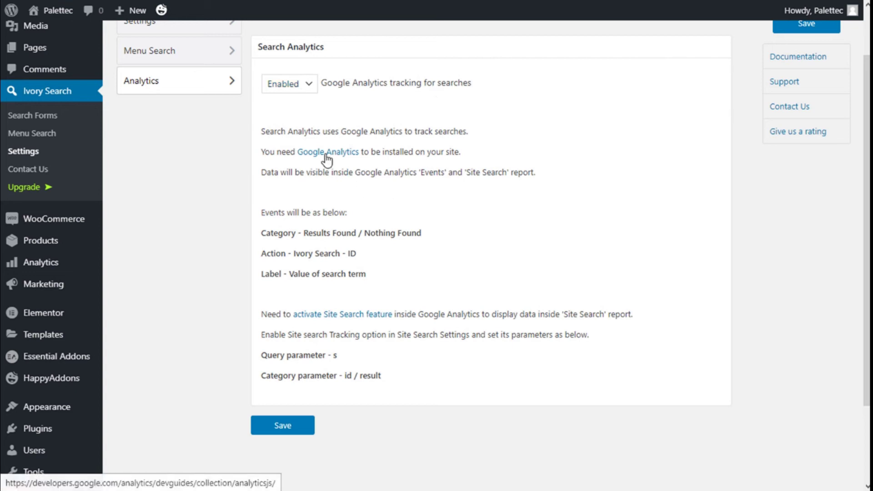
- Look over the Custom CSS, Stopwords and Synonyms sections of the plugin's global settings
{"action": "scroll", "coordinate": [357, 195], "scroll_direction": "up", "scroll_amount": 2}
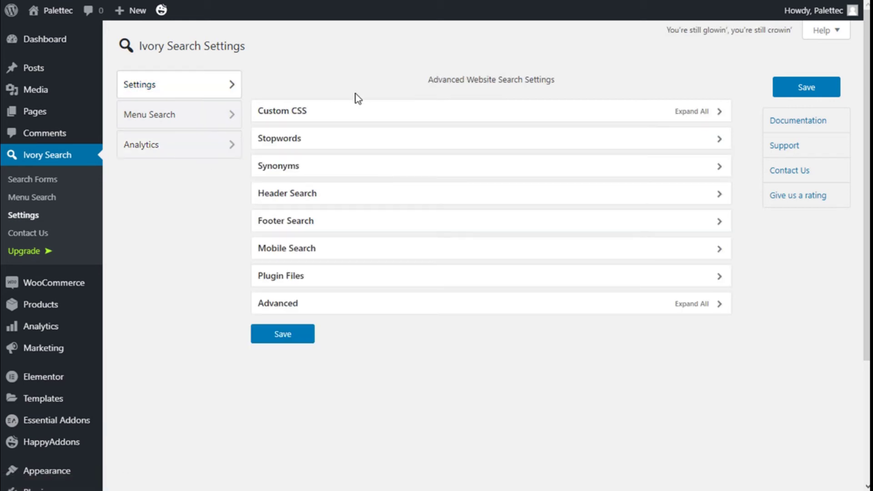
{"action": "double_click", "coordinate": [341, 114]}
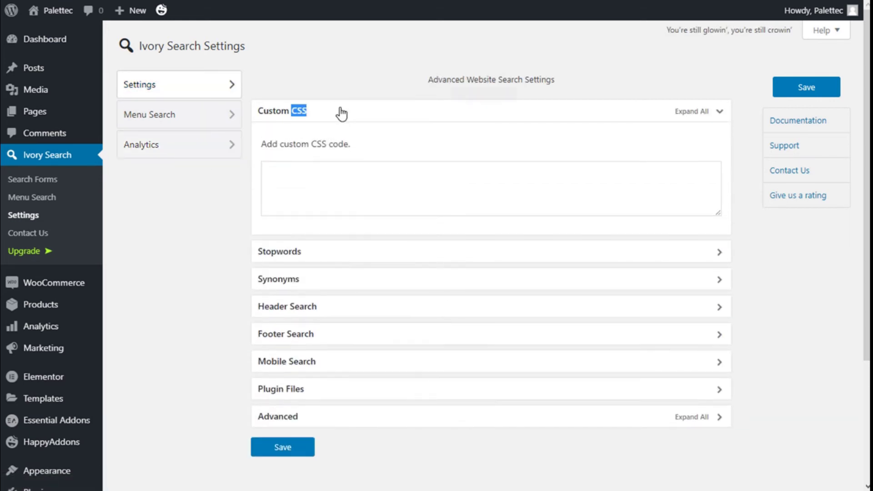
{"action": "left_click", "coordinate": [297, 137]}
{"action": "scroll", "coordinate": [376, 134], "scroll_direction": "down", "scroll_amount": 2}
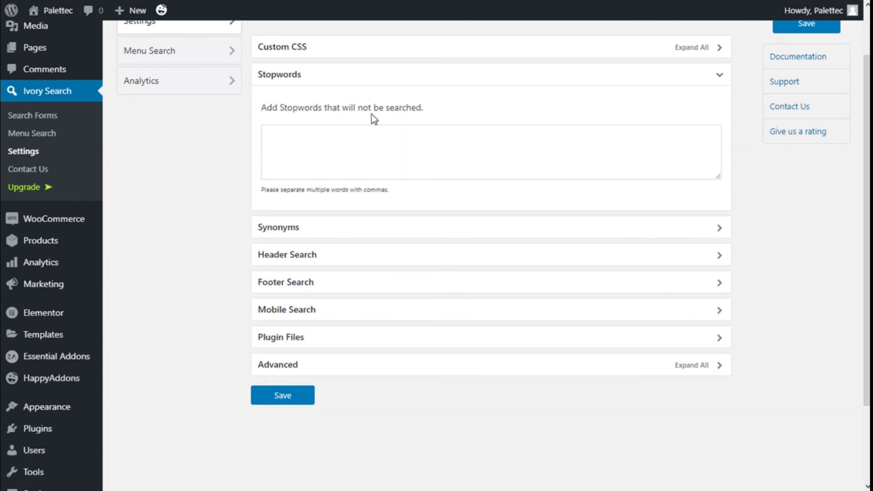
{"action": "left_click", "coordinate": [304, 83]}
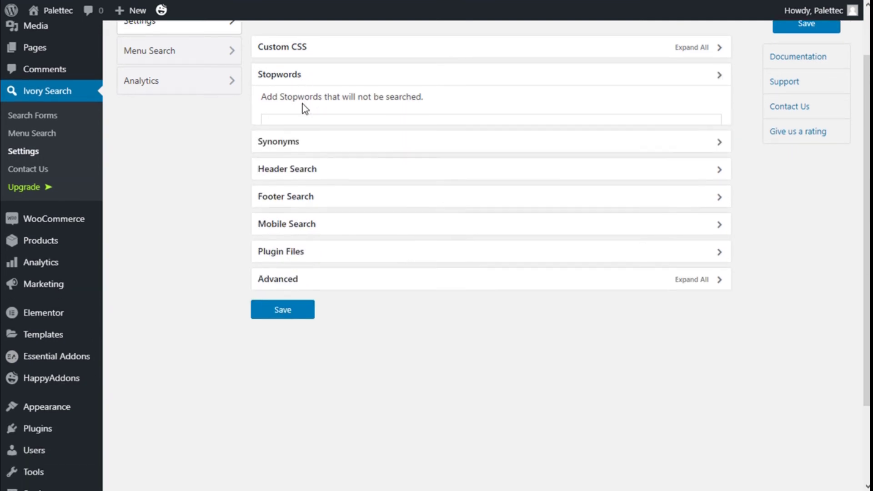
{"action": "left_click", "coordinate": [293, 112]}
{"action": "scroll", "coordinate": [291, 114], "scroll_direction": "down", "scroll_amount": 2}
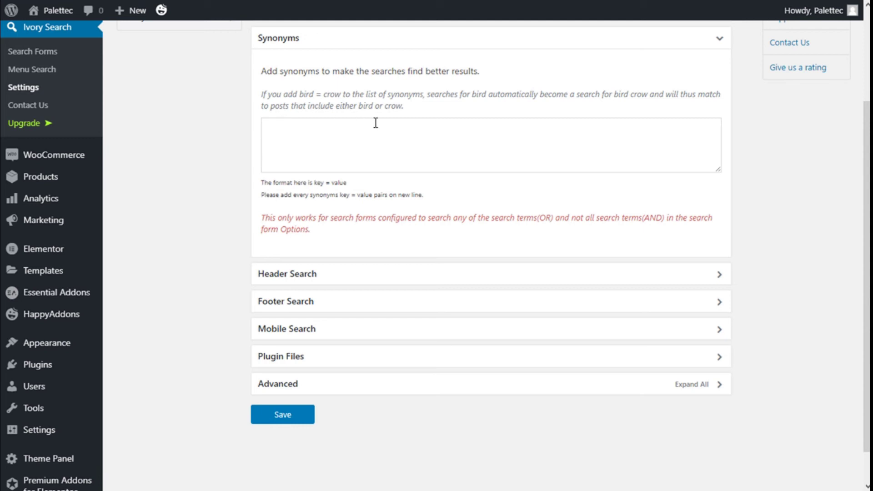
{"action": "scroll", "coordinate": [400, 121], "scroll_direction": "down", "scroll_amount": 2}
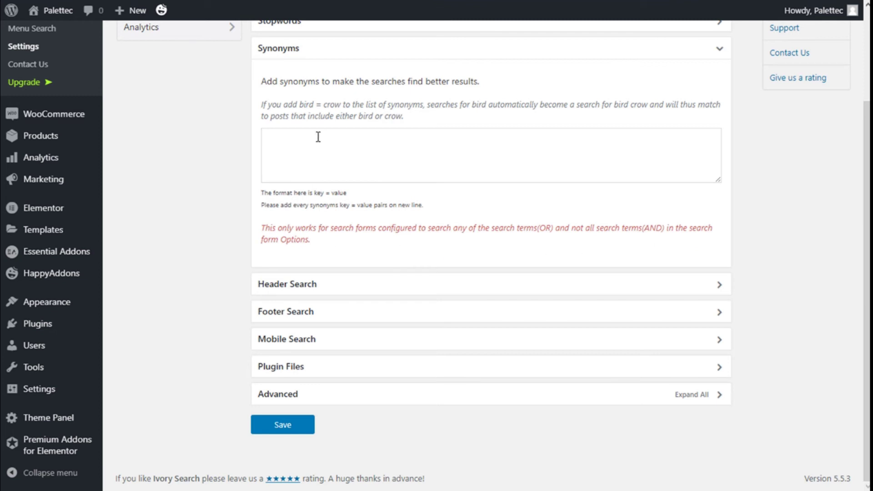
{"action": "left_click", "coordinate": [284, 64]}
- Choose Form 1 as the search form displayed in the site header in the Header Search section
{"action": "left_click", "coordinate": [318, 190]}
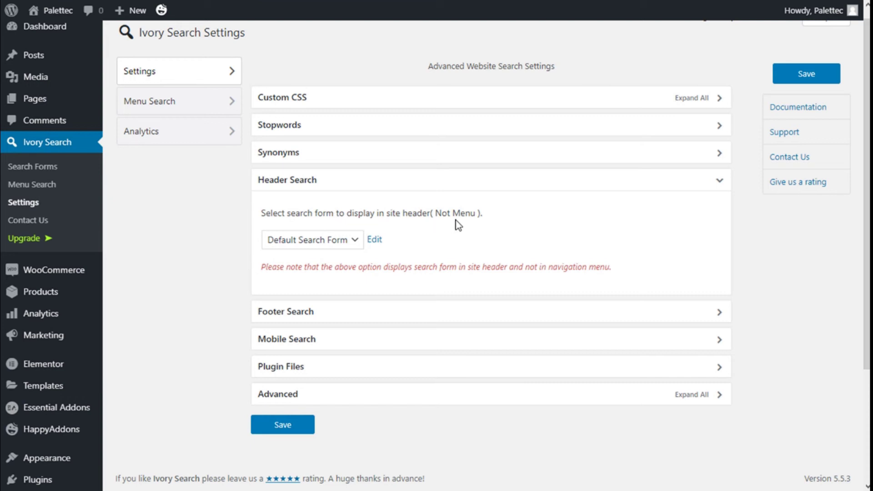
{"action": "left_click", "coordinate": [312, 245]}
{"action": "left_click", "coordinate": [294, 270]}
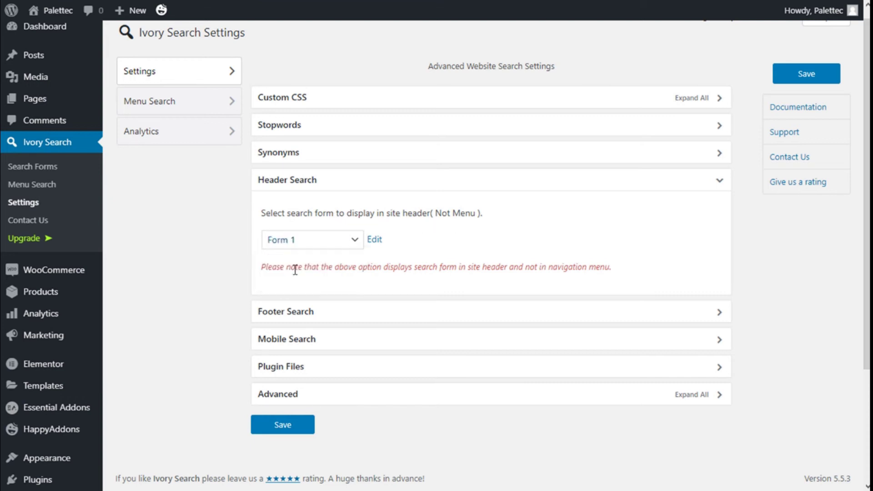
{"action": "left_click", "coordinate": [299, 187]}
- Look over the Footer Search, Mobile Search and Plugin Files sections of the settings
{"action": "left_click", "coordinate": [298, 213]}
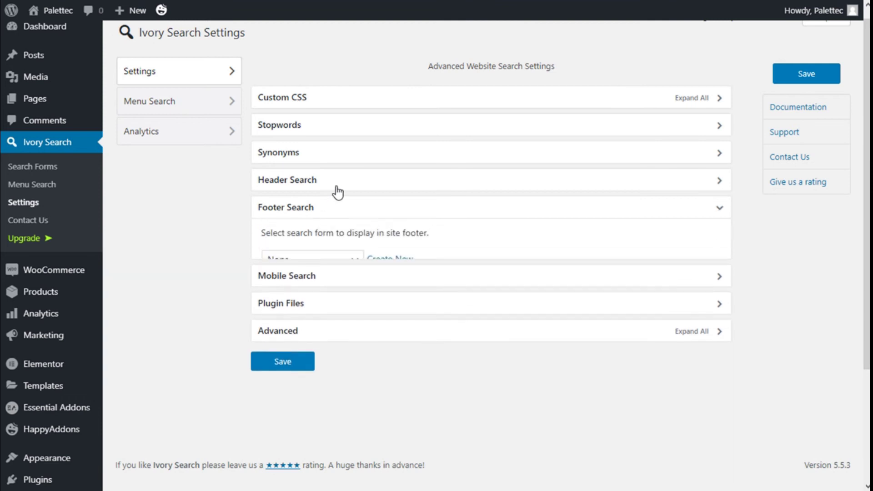
{"action": "left_click", "coordinate": [303, 210]}
{"action": "left_click", "coordinate": [301, 238]}
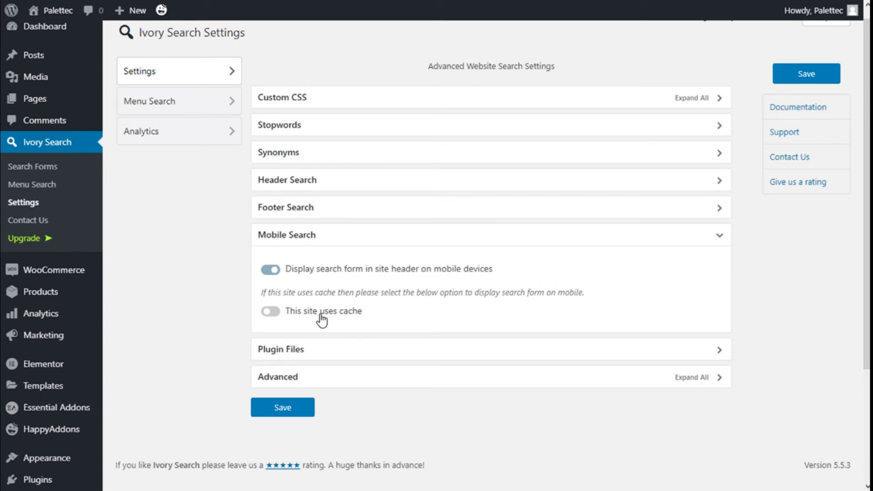
{"action": "left_click", "coordinate": [292, 236]}
{"action": "left_click", "coordinate": [296, 263]}
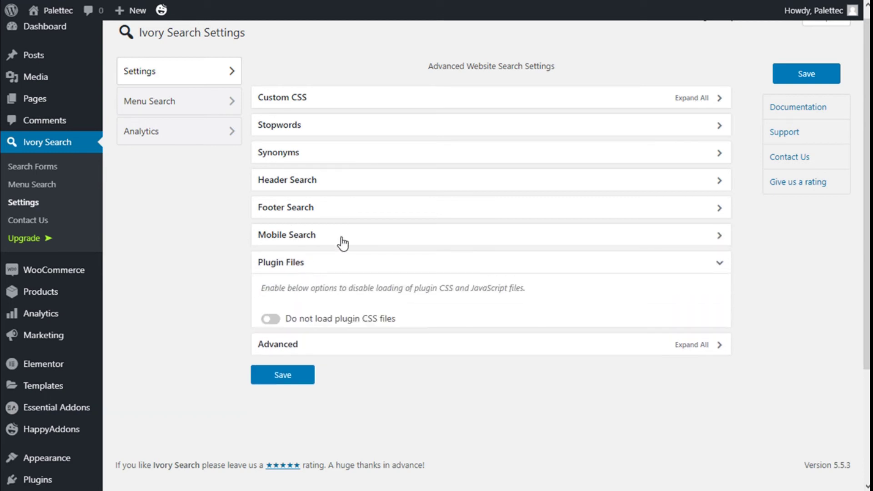
{"action": "scroll", "coordinate": [349, 229], "scroll_direction": "down", "scroll_amount": 1}
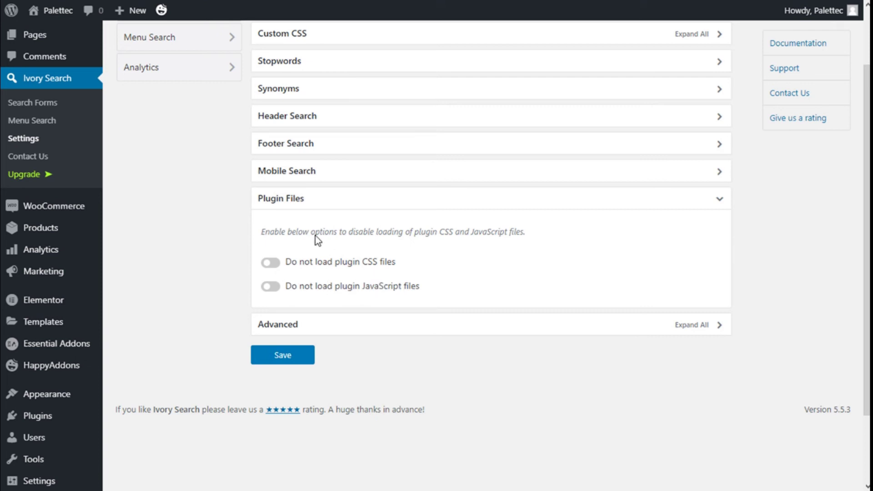
{"action": "left_click", "coordinate": [300, 207]}
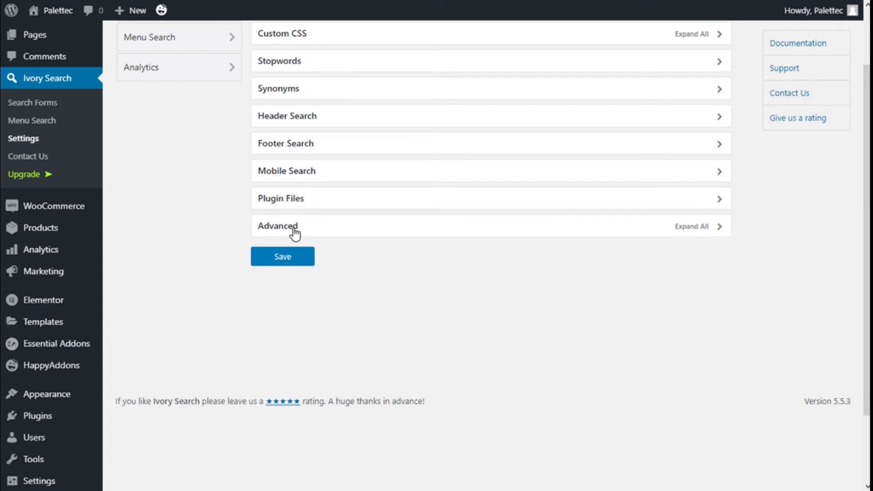
- Review the Advanced options for default search control, site-wide disabling and easy edit links, and save the plugin settings
{"action": "left_click", "coordinate": [298, 231]}
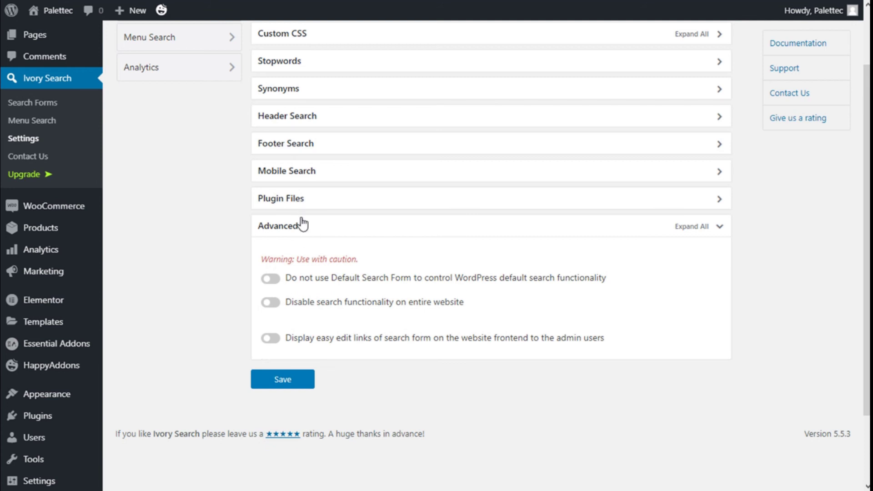
{"action": "scroll", "coordinate": [296, 245], "scroll_direction": "down", "scroll_amount": 1}
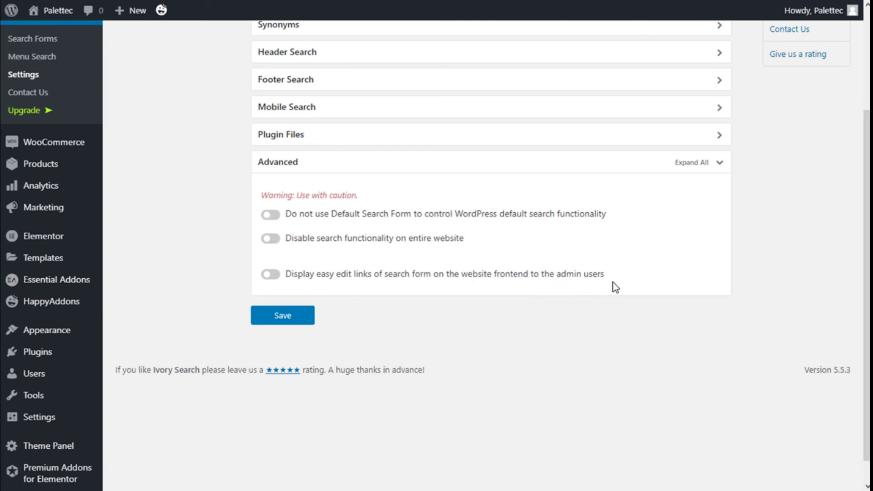
{"action": "left_click", "coordinate": [303, 168]}
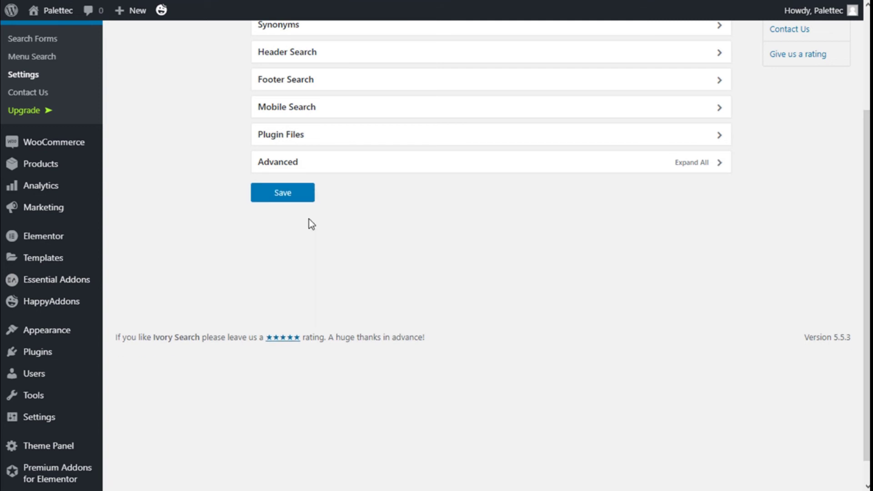
{"action": "scroll", "coordinate": [400, 181], "scroll_direction": "up", "scroll_amount": 3}
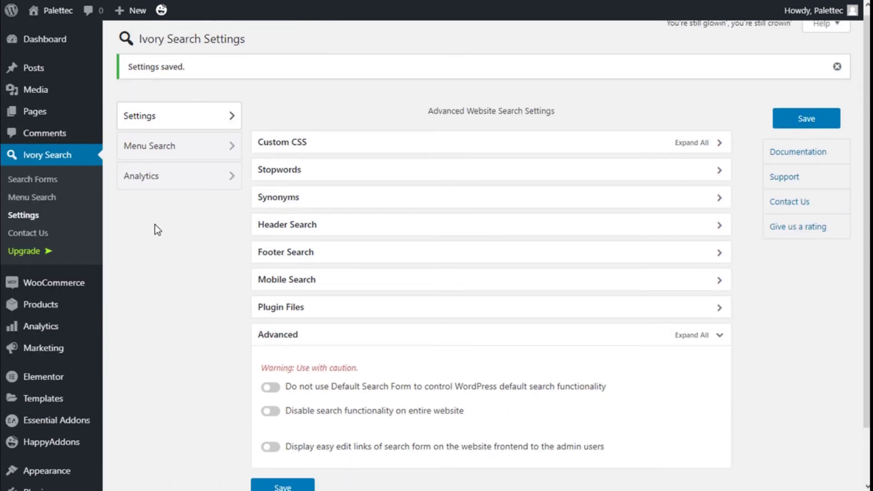
- Open Form 1 for editing from the search forms list and select its shortcode
{"action": "left_click", "coordinate": [51, 181]}
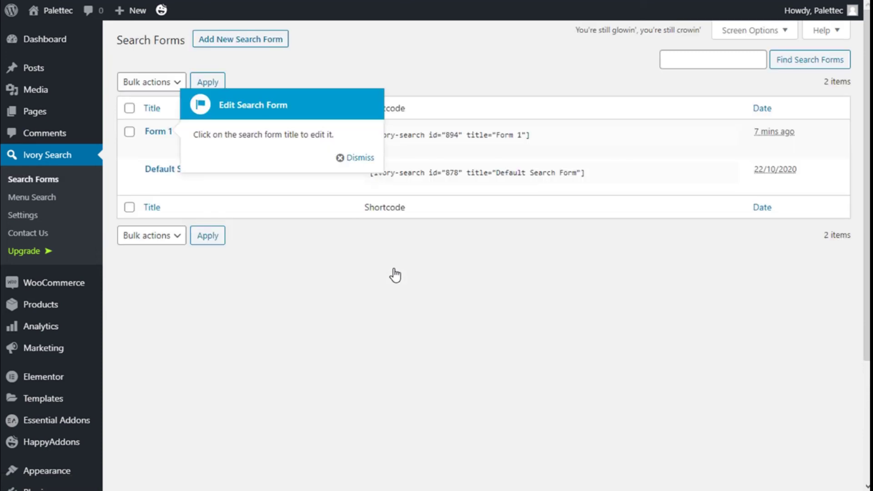
{"action": "left_click", "coordinate": [339, 158]}
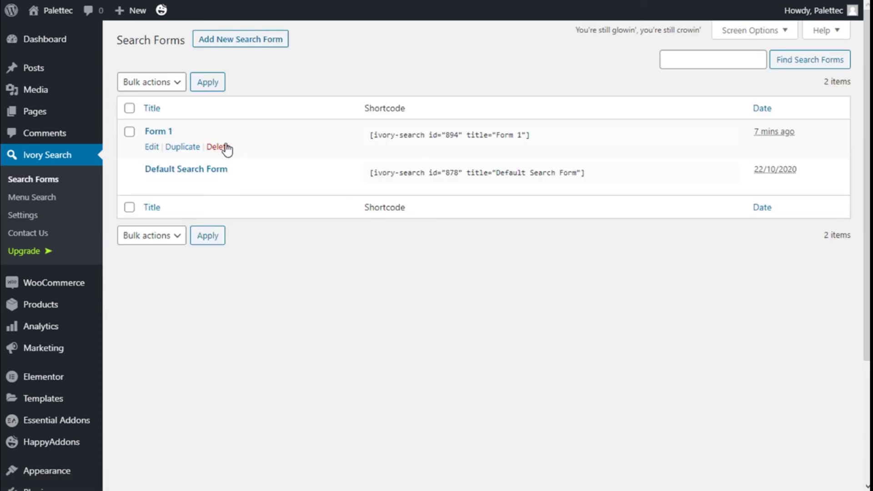
{"action": "left_click", "coordinate": [151, 147]}
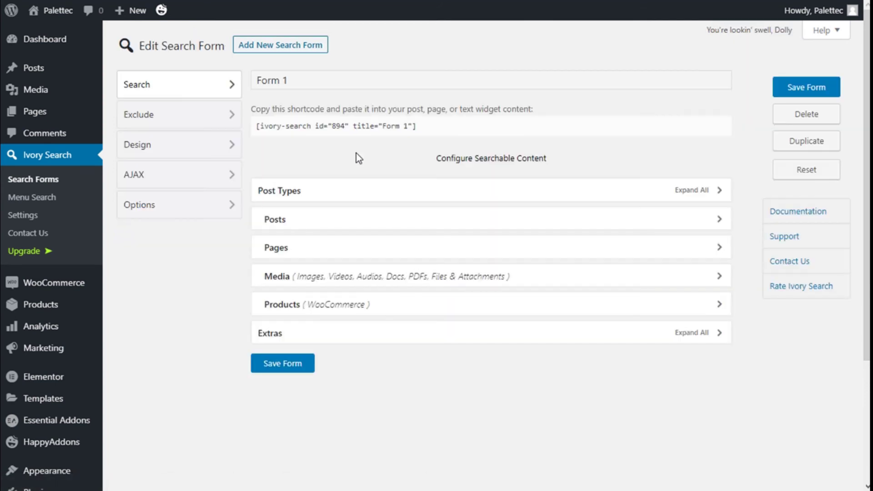
{"action": "left_click", "coordinate": [259, 126]}
{"action": "left_click_drag", "start_coordinate": [320, 127], "coordinate": [399, 130]}
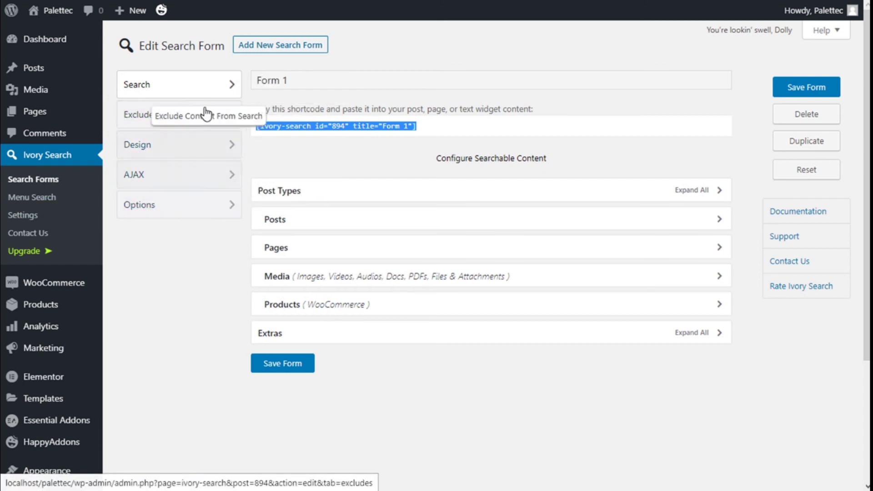
- Open the Search Form Customizer from Form 1's design settings and go to the Ivory Search options for Form 1
{"action": "left_click", "coordinate": [238, 152]}
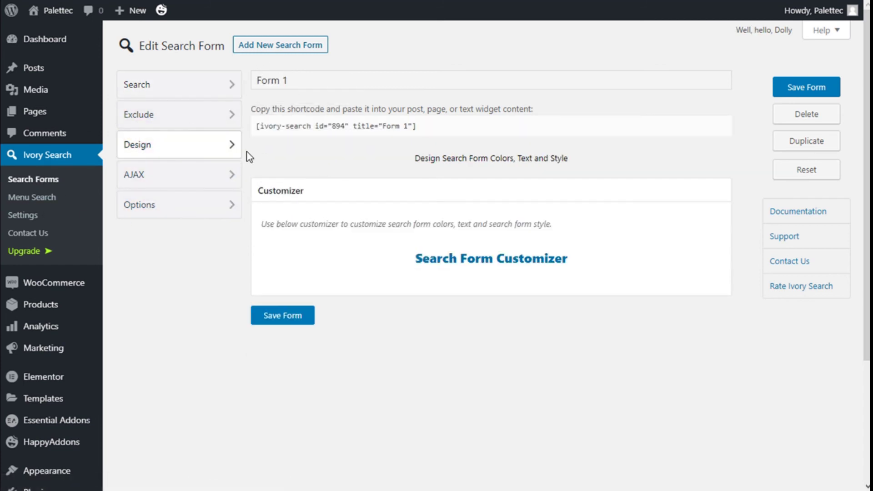
{"action": "left_click", "coordinate": [480, 268]}
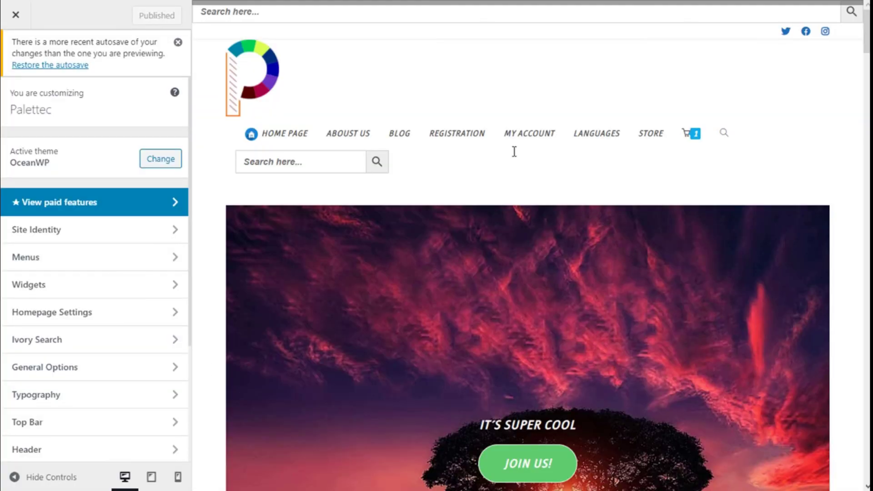
{"action": "left_click", "coordinate": [136, 339]}
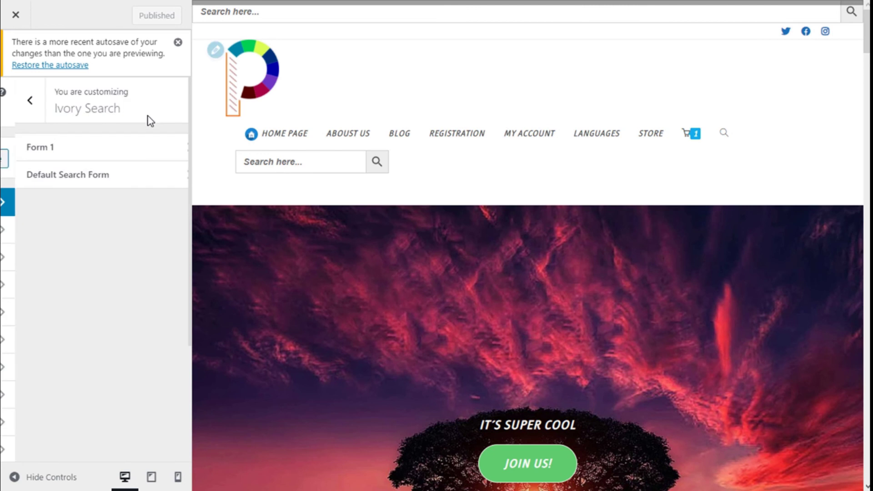
{"action": "left_click", "coordinate": [137, 147]}
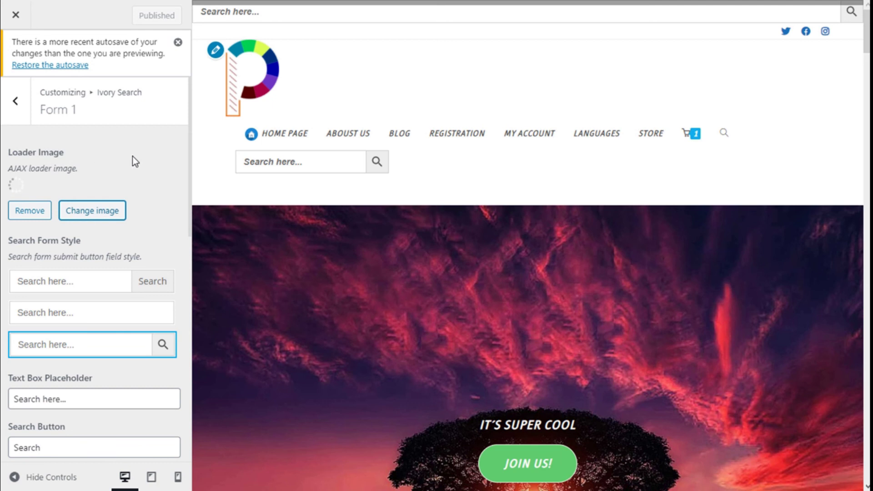
- Review Form 1's loader image and form styles, try the style without a button, and apply Style 1 with the text Search button
{"action": "scroll", "coordinate": [158, 143], "scroll_direction": "down", "scroll_amount": 3}
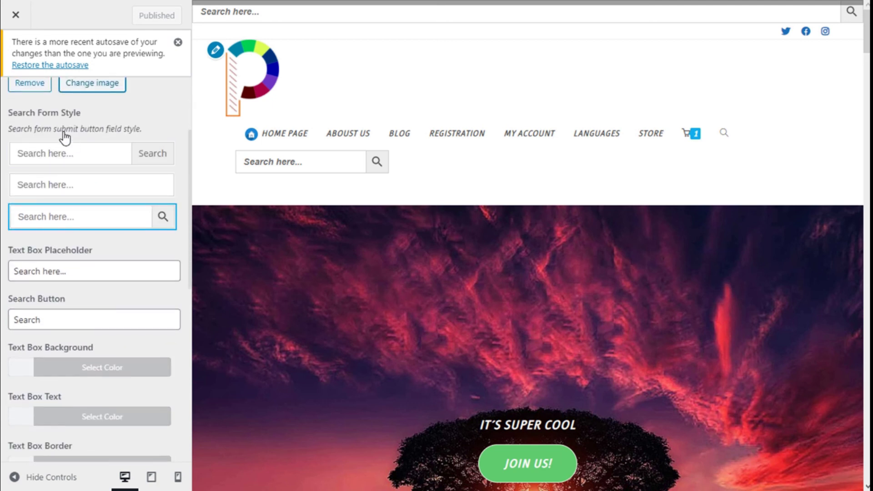
{"action": "scroll", "coordinate": [136, 154], "scroll_direction": "up", "scroll_amount": 3}
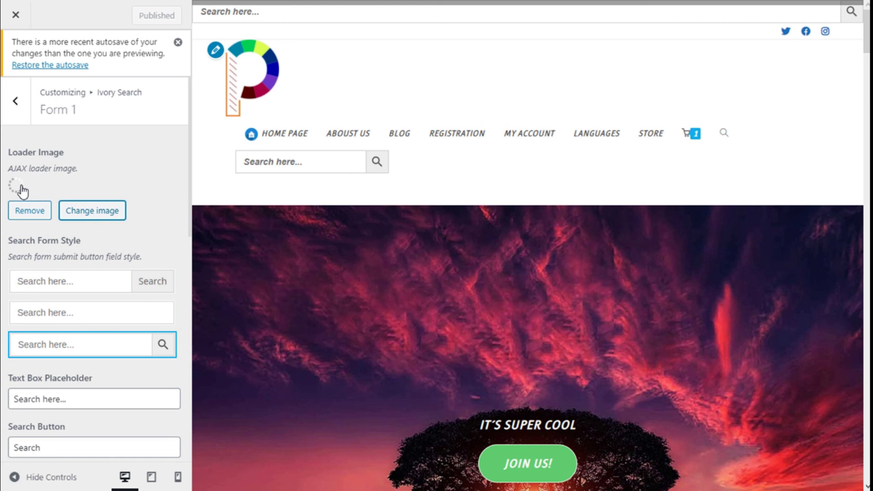
{"action": "scroll", "coordinate": [125, 184], "scroll_direction": "down", "scroll_amount": 3}
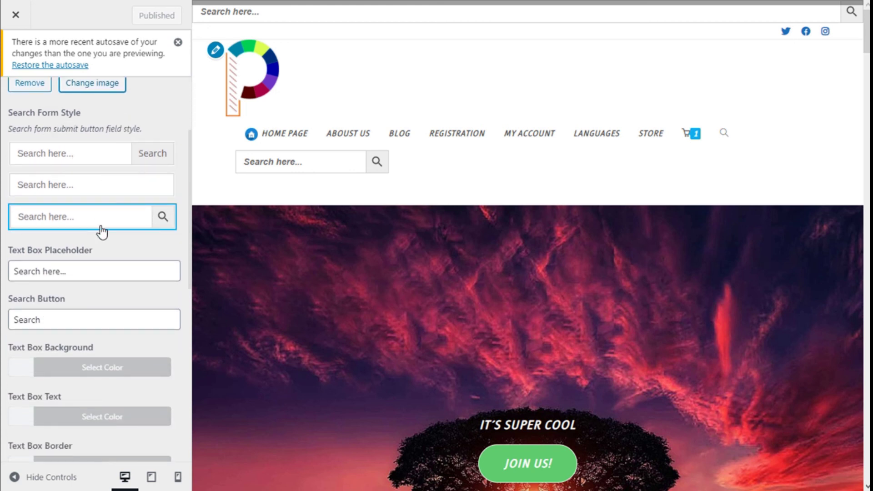
{"action": "left_click", "coordinate": [110, 190]}
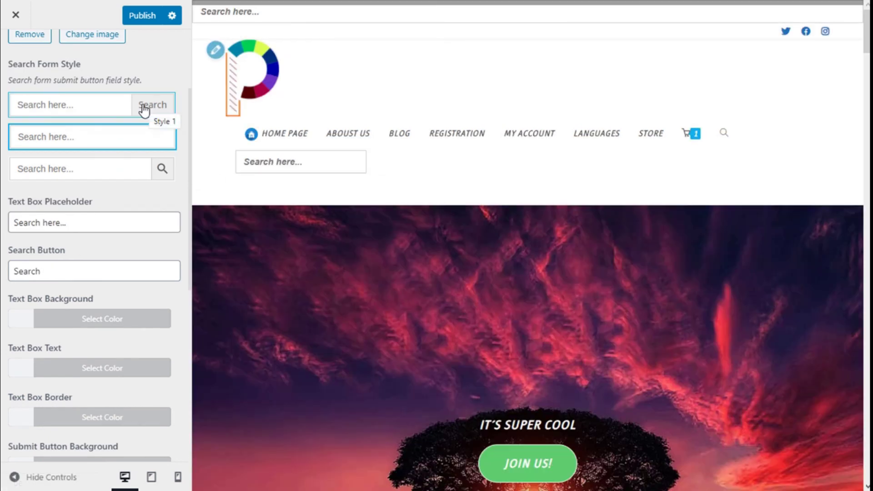
{"action": "left_click", "coordinate": [141, 107]}
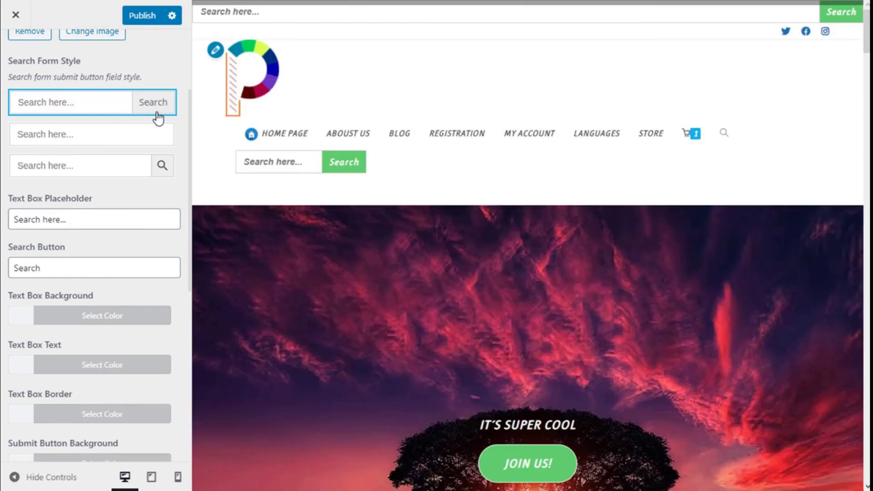
{"action": "scroll", "coordinate": [156, 117], "scroll_direction": "down", "scroll_amount": 1}
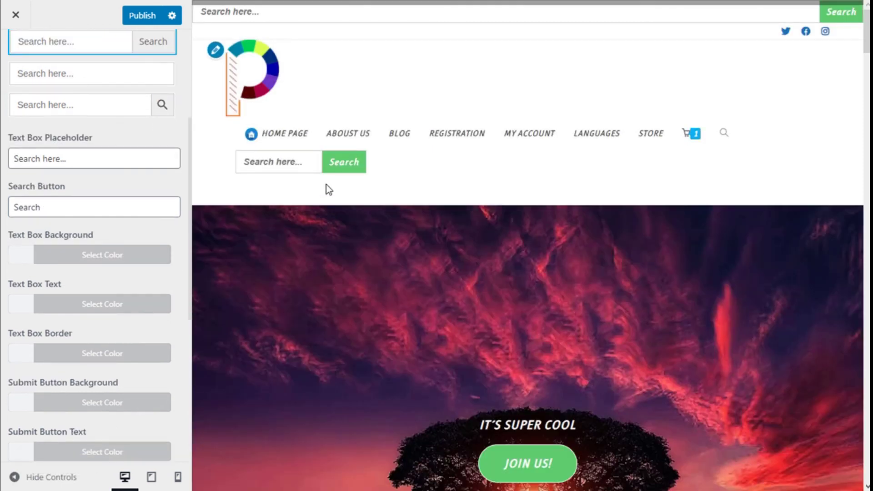
{"action": "left_click", "coordinate": [65, 164]}
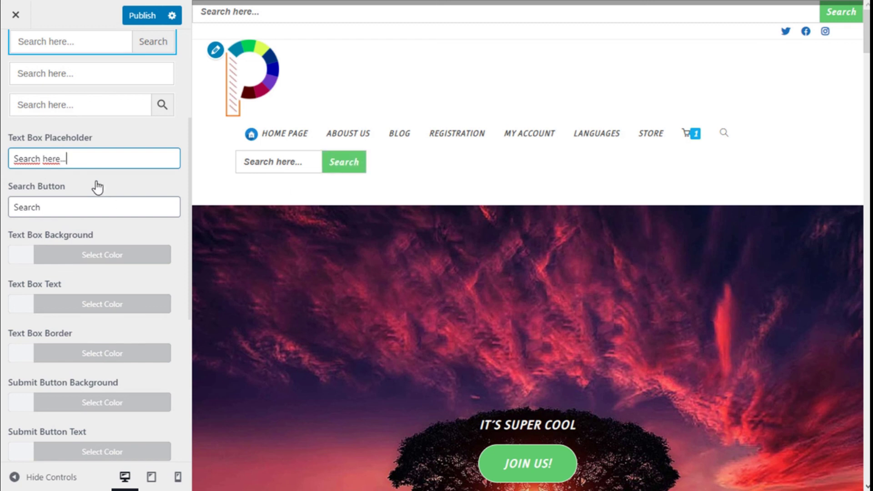
- Try red #dd3333 as Form 1's text box background and clear the color again
{"action": "scroll", "coordinate": [100, 189], "scroll_direction": "down", "scroll_amount": 2}
{"action": "left_click", "coordinate": [20, 196]}
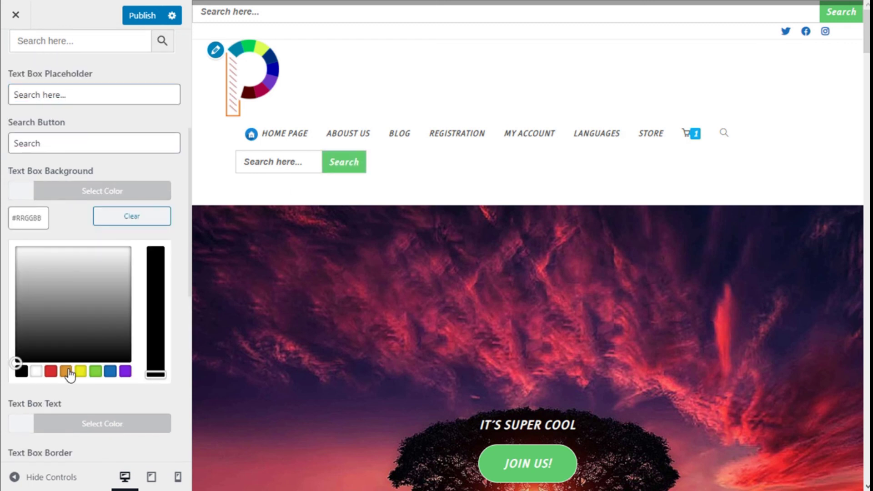
{"action": "left_click", "coordinate": [51, 371]}
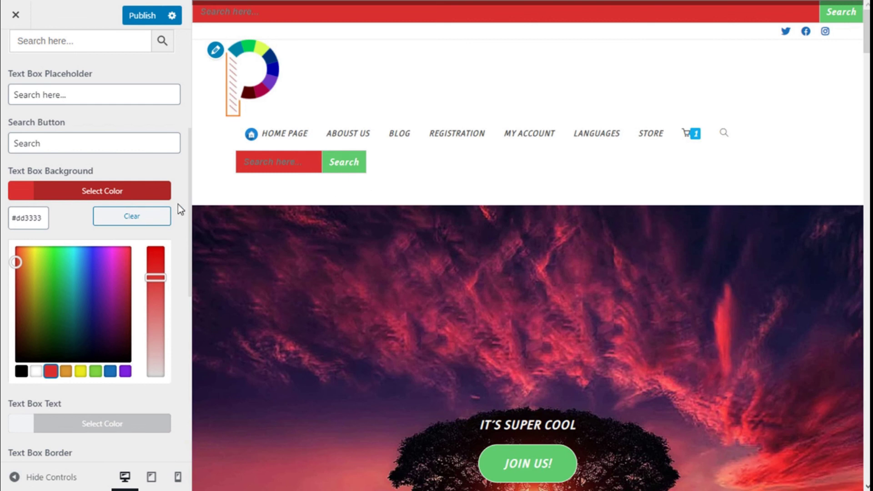
{"action": "left_click", "coordinate": [154, 217]}
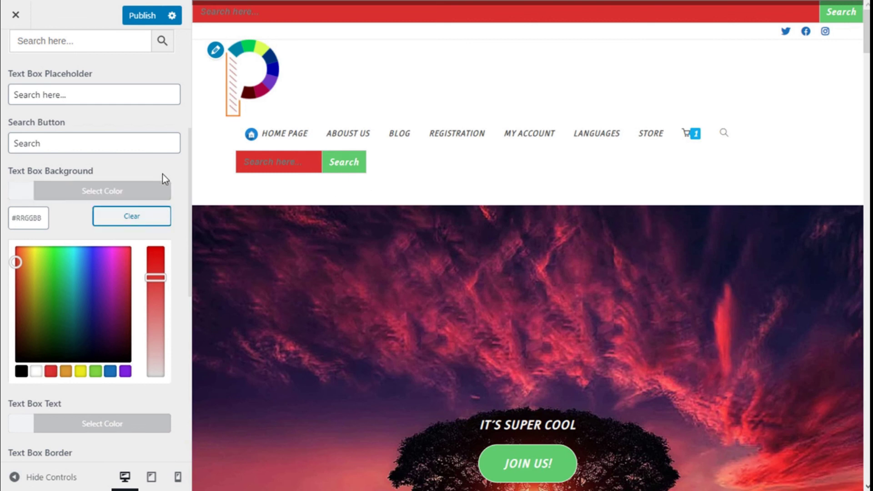
- Set Form 1's submit button background color to blue #1e73be
{"action": "left_click", "coordinate": [163, 189]}
{"action": "scroll", "coordinate": [150, 182], "scroll_direction": "down", "scroll_amount": 3}
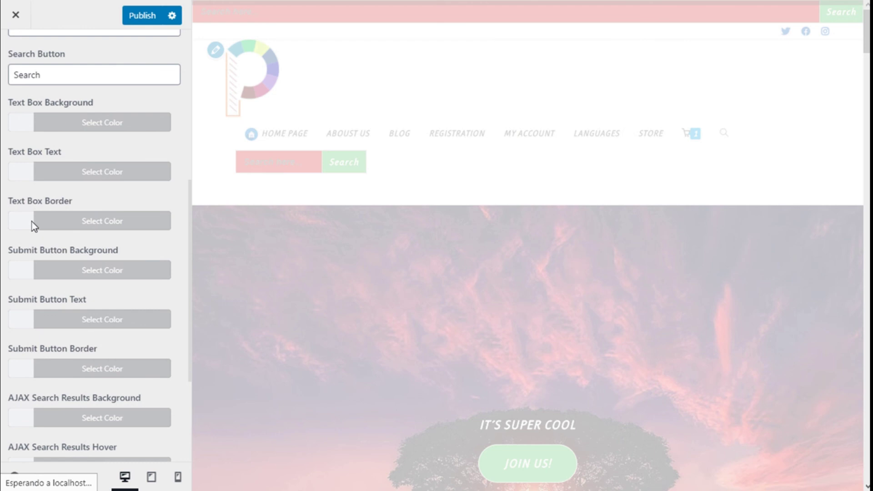
{"action": "scroll", "coordinate": [32, 223], "scroll_direction": "down", "scroll_amount": 3}
{"action": "scroll", "coordinate": [68, 214], "scroll_direction": "down", "scroll_amount": 3}
{"action": "scroll", "coordinate": [43, 210], "scroll_direction": "down", "scroll_amount": 2}
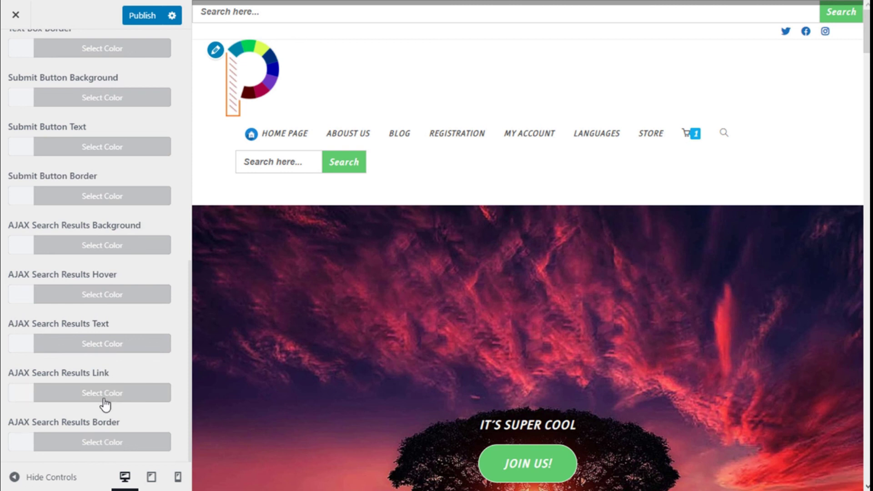
{"action": "scroll", "coordinate": [107, 358], "scroll_direction": "up", "scroll_amount": 1}
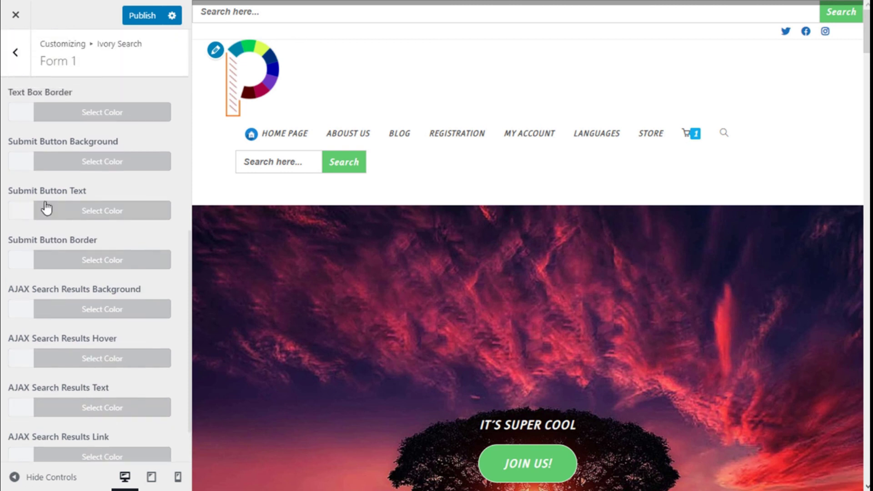
{"action": "scroll", "coordinate": [150, 190], "scroll_direction": "up", "scroll_amount": 1}
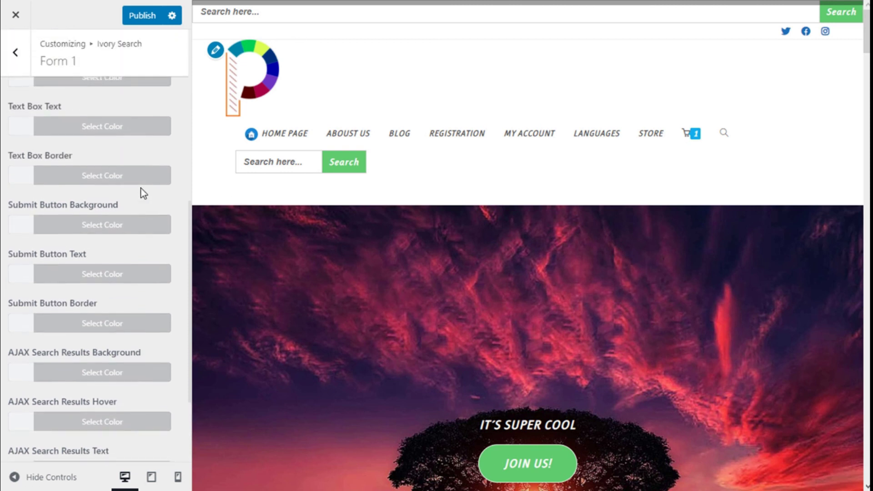
{"action": "left_click", "coordinate": [29, 223]}
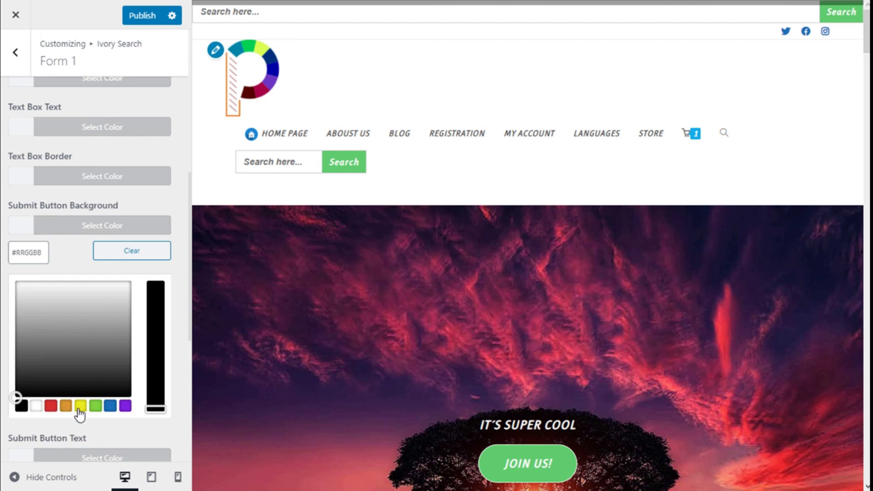
{"action": "left_click", "coordinate": [110, 406]}
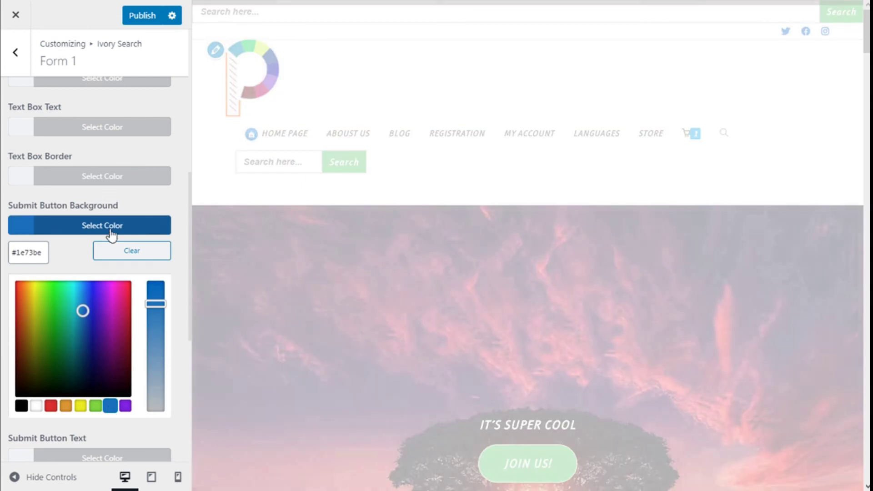
{"action": "left_click", "coordinate": [108, 227]}
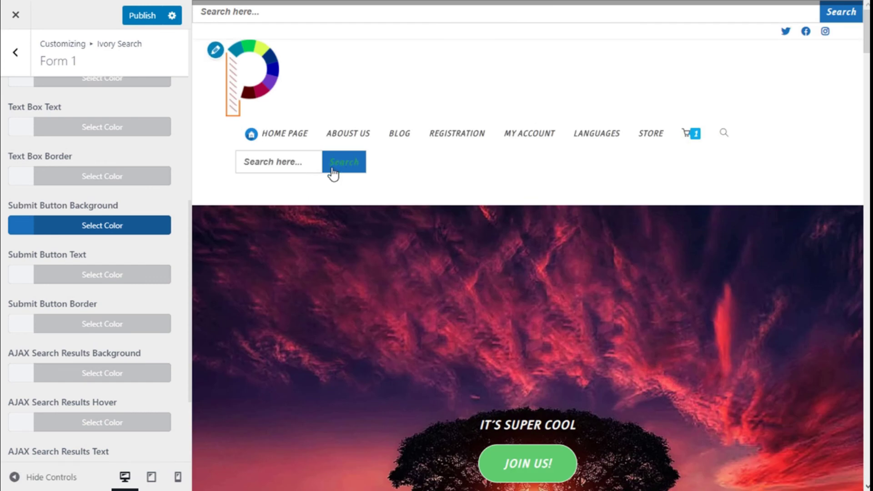
- Publish Form 1's design changes and close the Customizer to return to the form's edit page
{"action": "scroll", "coordinate": [90, 230], "scroll_direction": "up", "scroll_amount": 7}
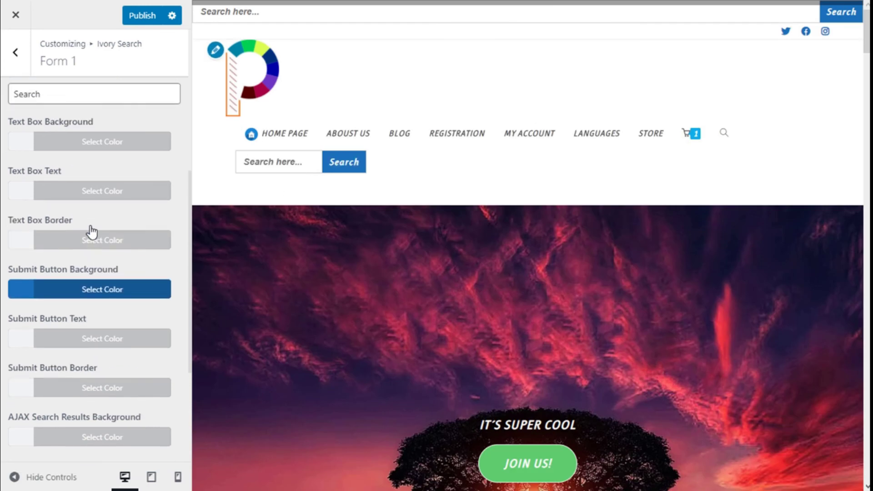
{"action": "scroll", "coordinate": [91, 230], "scroll_direction": "up", "scroll_amount": 2}
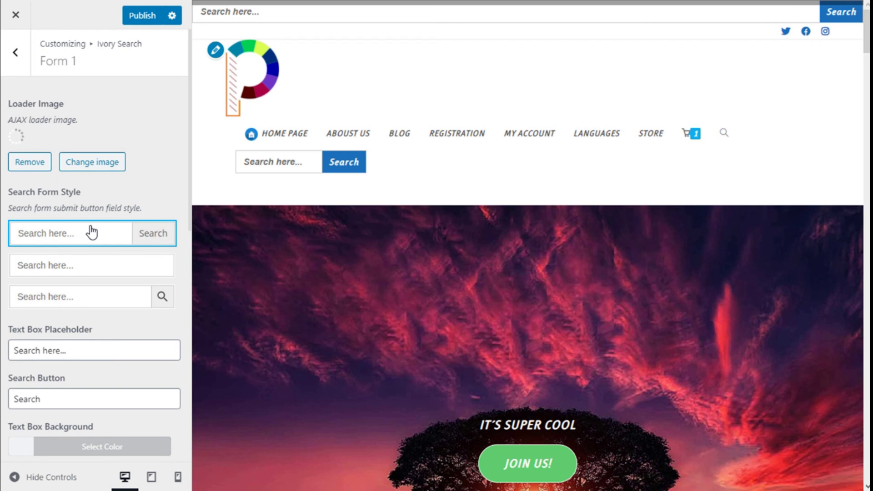
{"action": "left_click", "coordinate": [142, 16]}
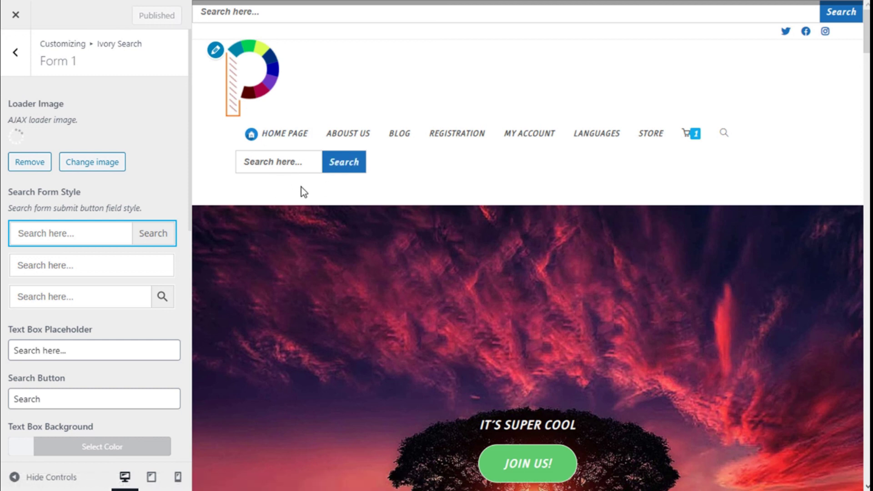
{"action": "left_click", "coordinate": [277, 166]}
{"action": "left_click", "coordinate": [16, 18]}
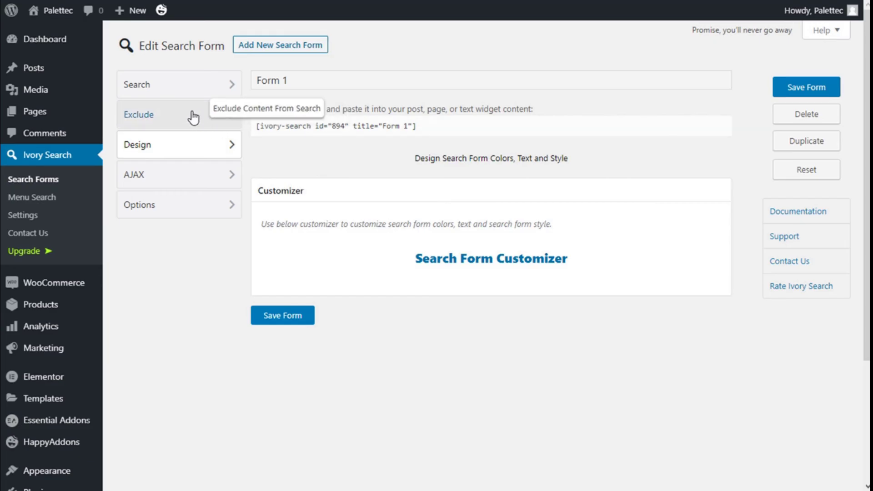
- Switch to the live site's home page and run a search for "products" from the navigation menu's search form
{"action": "mouse_move", "coordinate": [62, 19]}
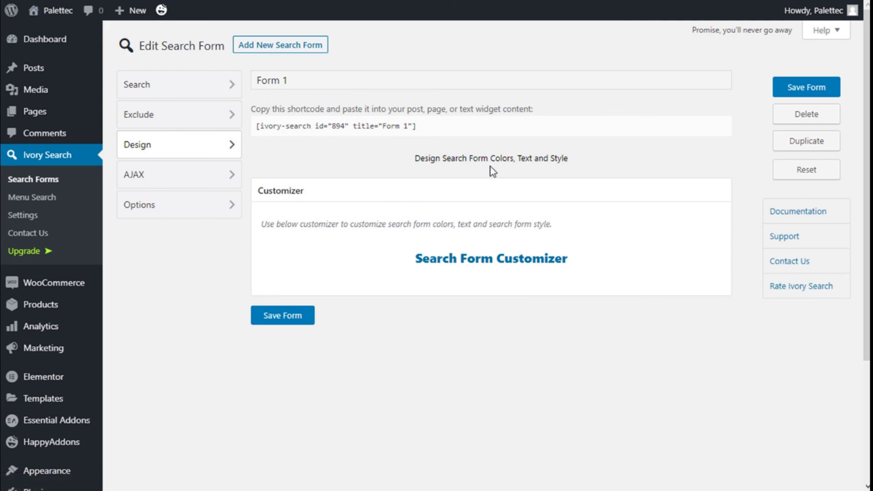
{"action": "key", "text": "ctrl+Tab"}
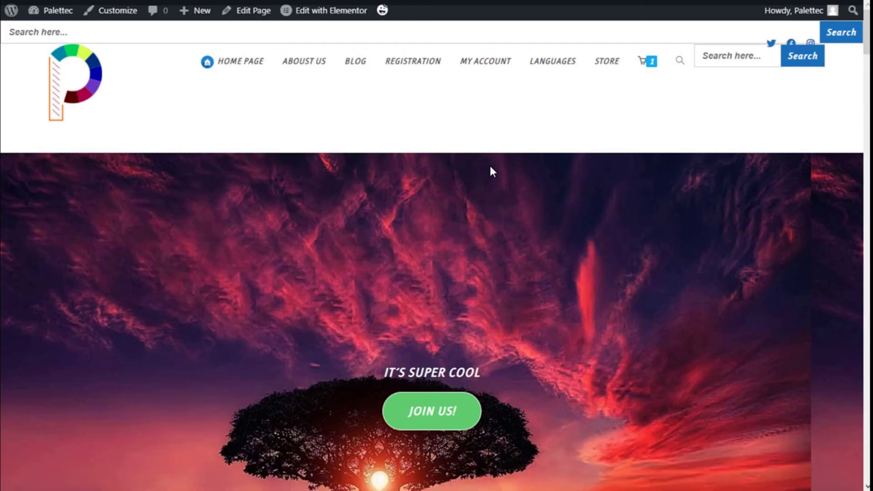
{"action": "left_click", "coordinate": [741, 57]}
{"action": "type", "text": "pro"}
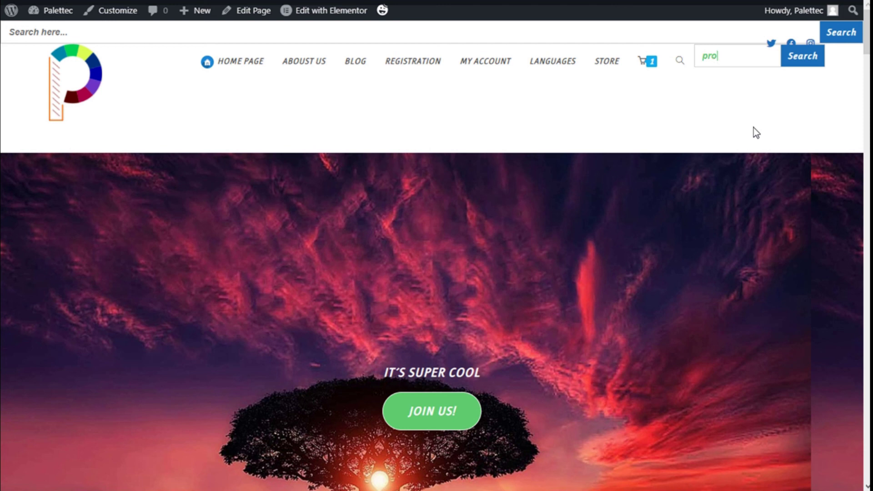
{"action": "type", "text": "ducts"}
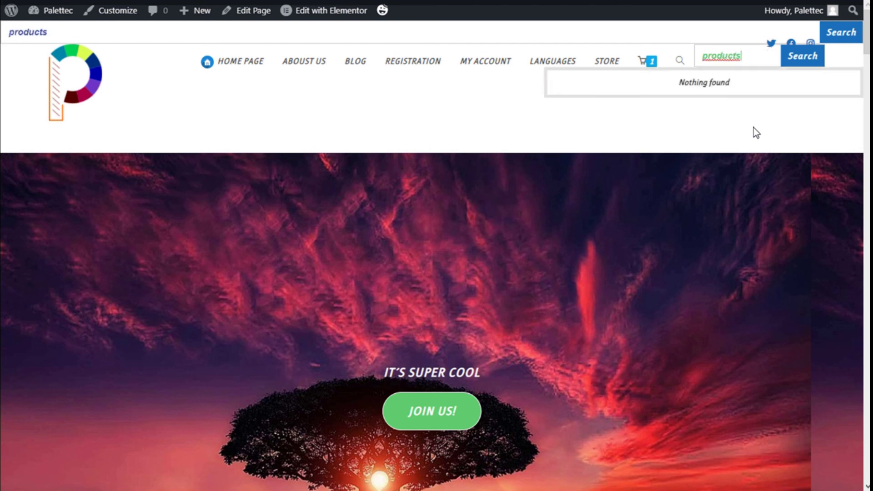
{"action": "left_click", "coordinate": [798, 69]}
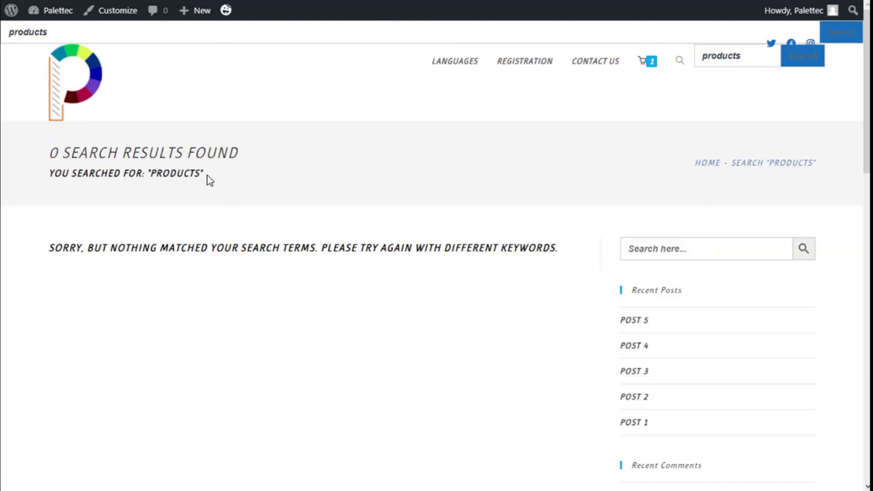
- Shorten the header search term to "product", run the search and examine the listed results
{"action": "left_click", "coordinate": [58, 36]}
{"action": "key", "text": "BackSpace"}
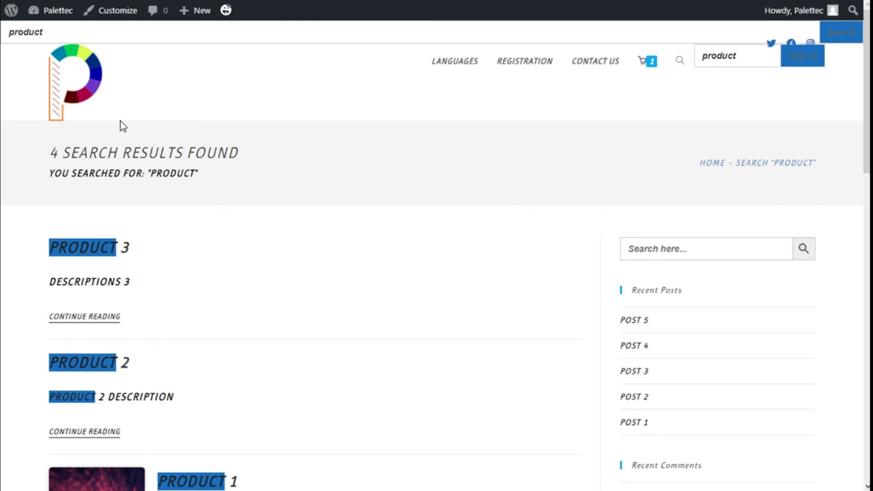
{"action": "scroll", "coordinate": [259, 121], "scroll_direction": "down", "scroll_amount": 4}
{"action": "scroll", "coordinate": [259, 121], "scroll_direction": "up", "scroll_amount": 2}
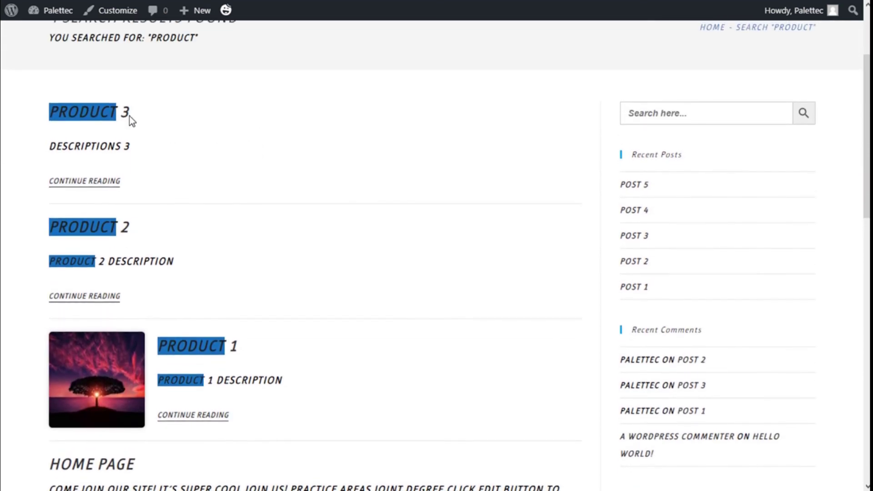
{"action": "scroll", "coordinate": [122, 119], "scroll_direction": "down", "scroll_amount": 1}
{"action": "scroll", "coordinate": [101, 167], "scroll_direction": "down", "scroll_amount": 3}
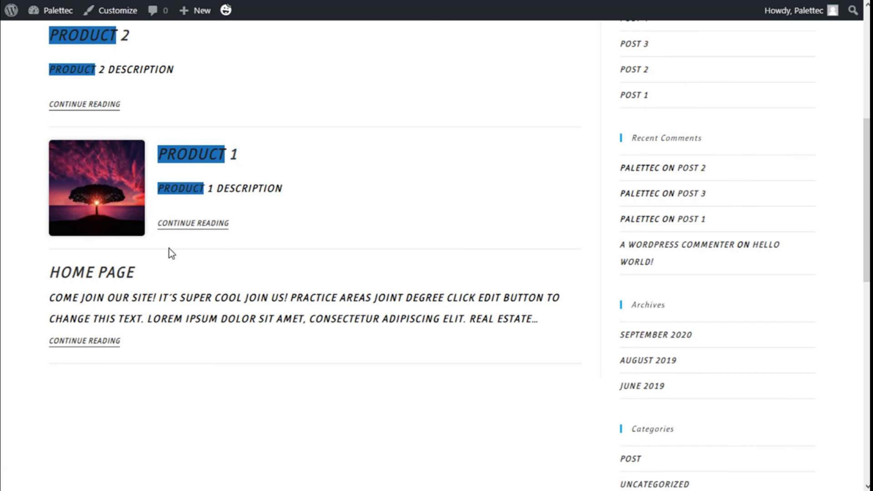
{"action": "scroll", "coordinate": [255, 226], "scroll_direction": "up", "scroll_amount": 1}
{"action": "scroll", "coordinate": [254, 225], "scroll_direction": "up", "scroll_amount": 3}
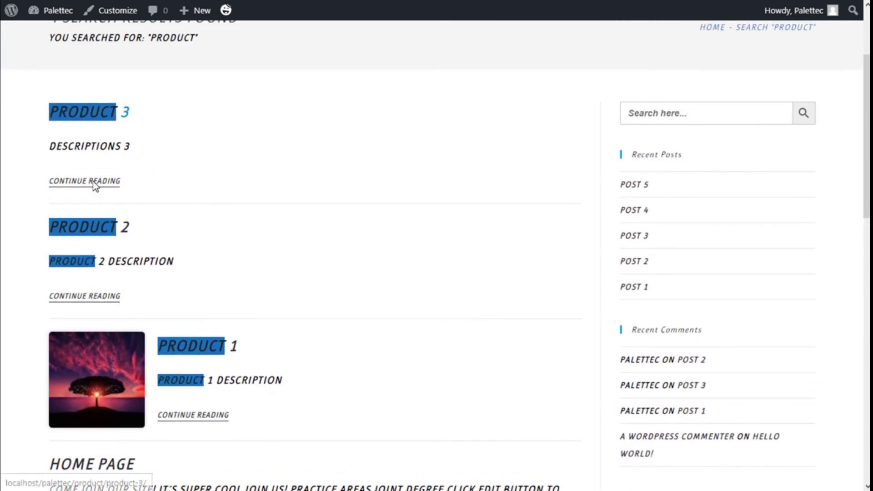
{"action": "scroll", "coordinate": [217, 184], "scroll_direction": "down", "scroll_amount": 3}
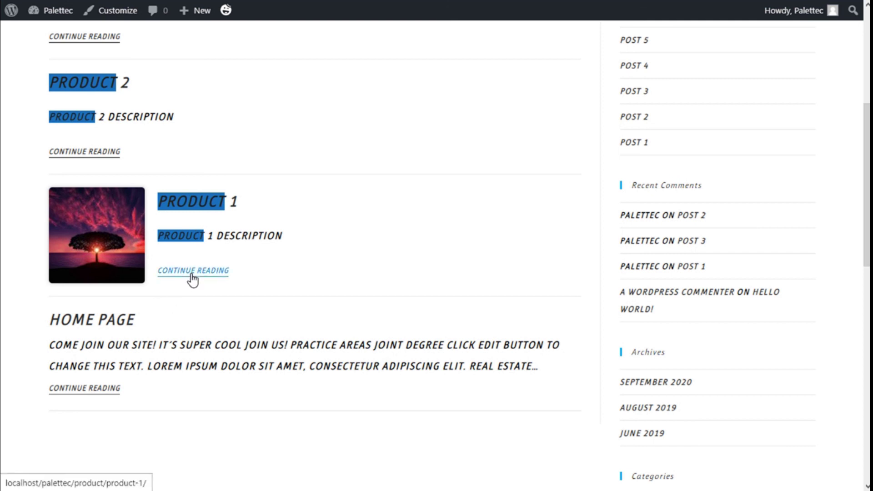
- Open Product 1 from the search results and look over its product page
{"action": "left_click", "coordinate": [200, 208]}
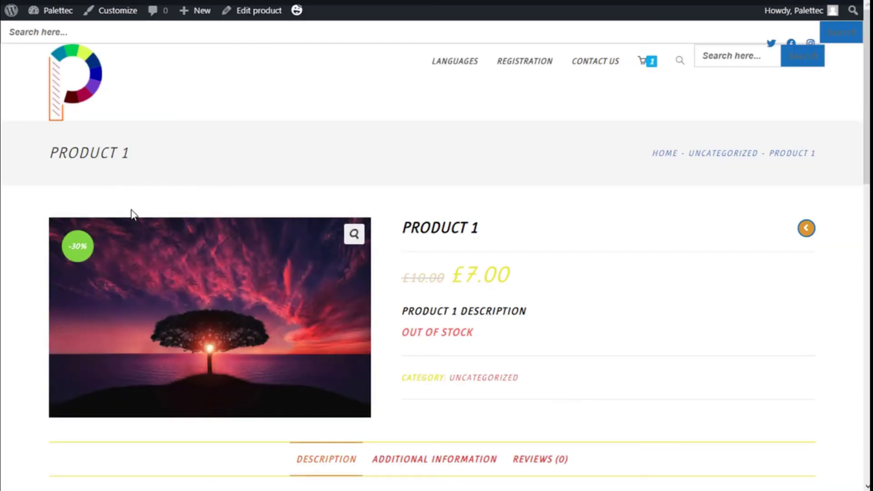
{"action": "scroll", "coordinate": [319, 172], "scroll_direction": "down", "scroll_amount": 3}
{"action": "scroll", "coordinate": [755, 168], "scroll_direction": "up", "scroll_amount": 2}
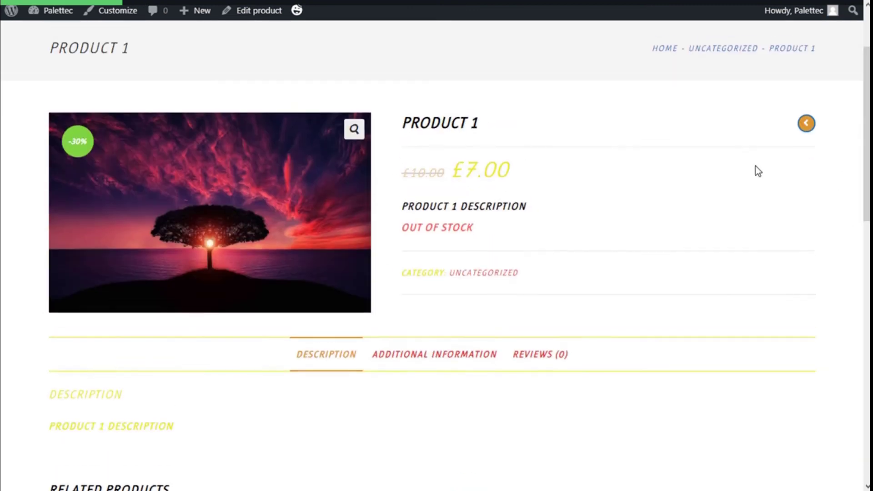
{"action": "scroll", "coordinate": [752, 191], "scroll_direction": "up", "scroll_amount": 1}
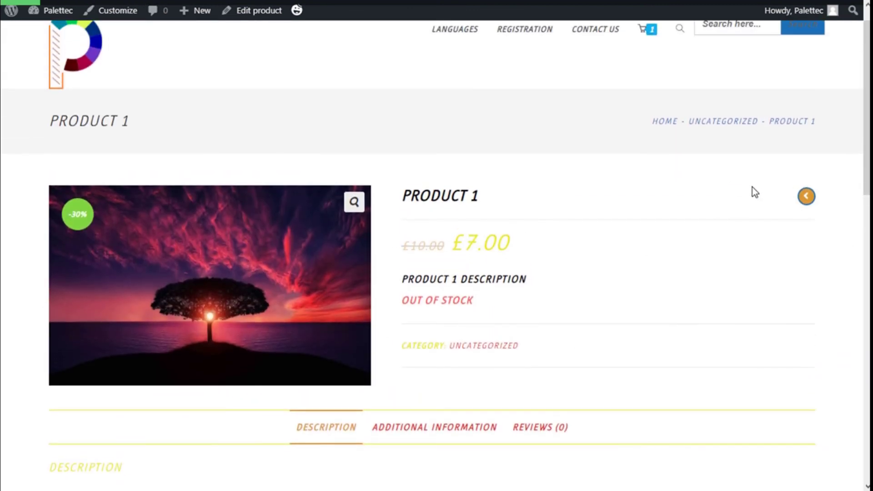
{"action": "scroll", "coordinate": [728, 193], "scroll_direction": "down", "scroll_amount": 8}
{"action": "scroll", "coordinate": [729, 192], "scroll_direction": "up", "scroll_amount": 10}
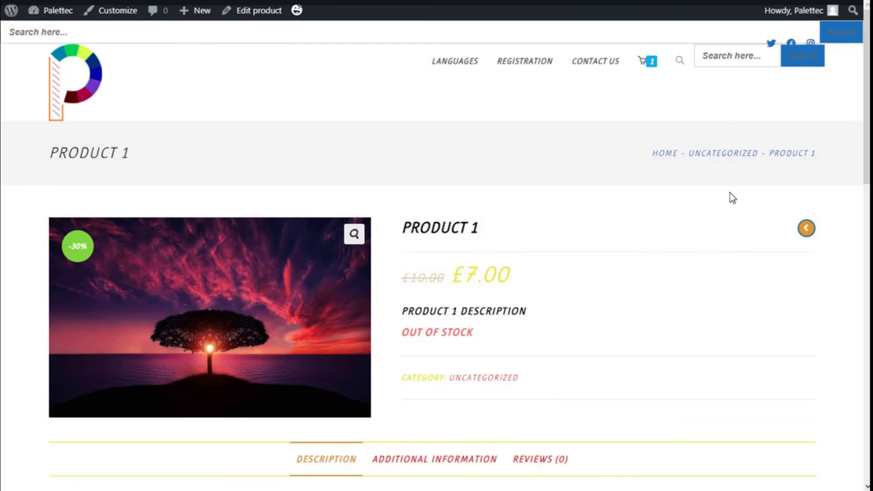